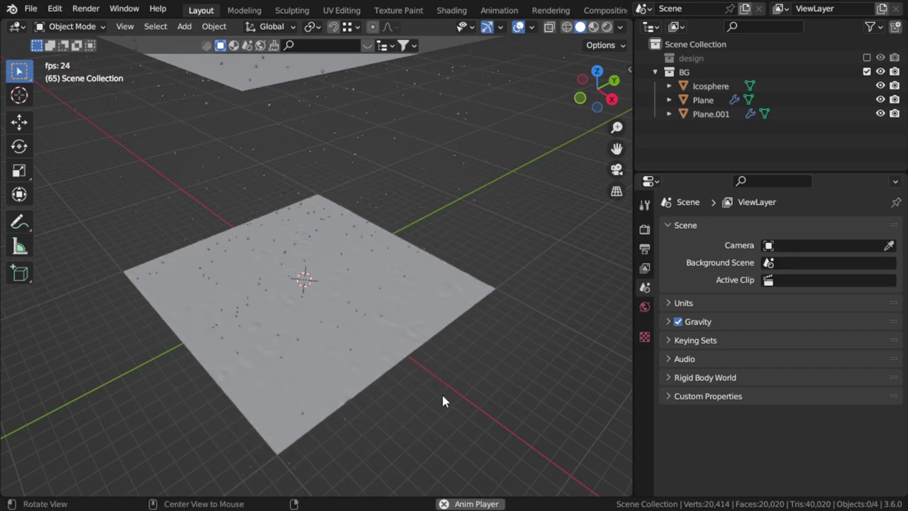
- Quit the rippling-planes demo, discarding its unsaved changes
middle_click_drag(426, 405, 417, 298)
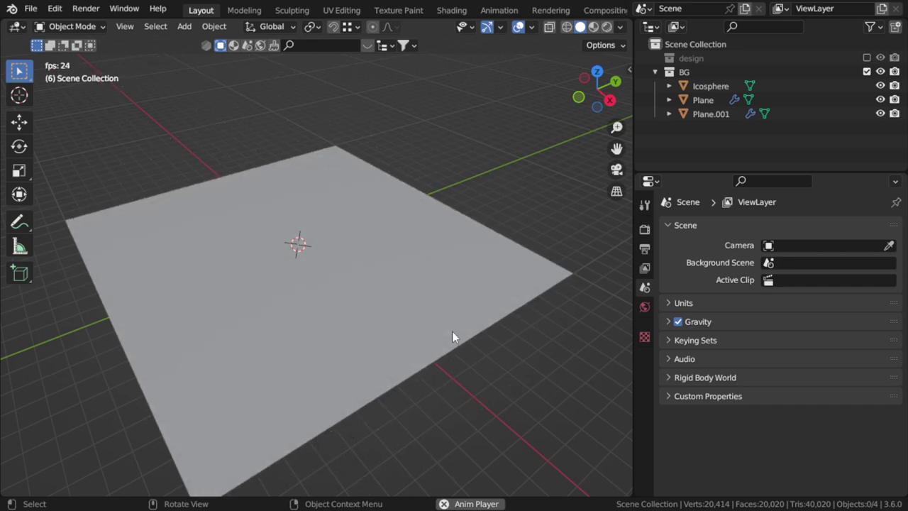
key("ctrl+q")
left_click(480, 278)
- Add a plane to the empty scene and scale it up by 10
left_click(667, 312)
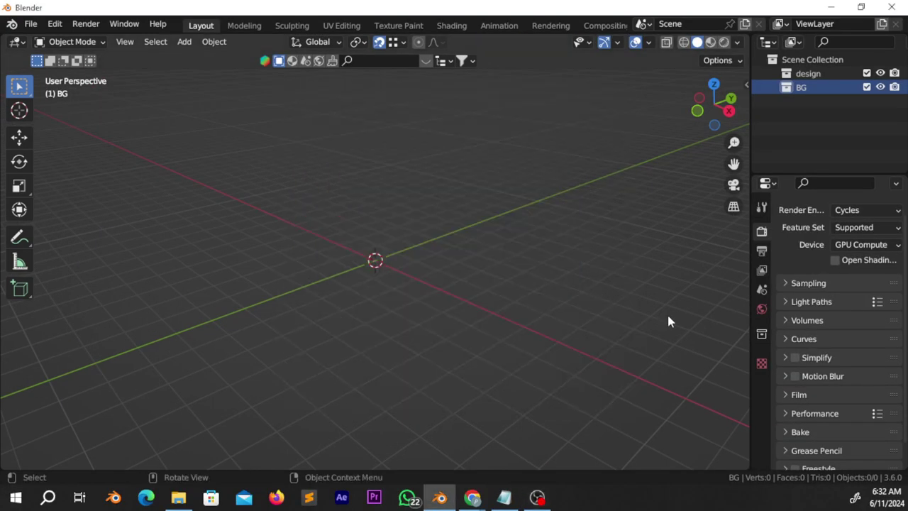
key("shift+a")
mouse_move(359, 221)
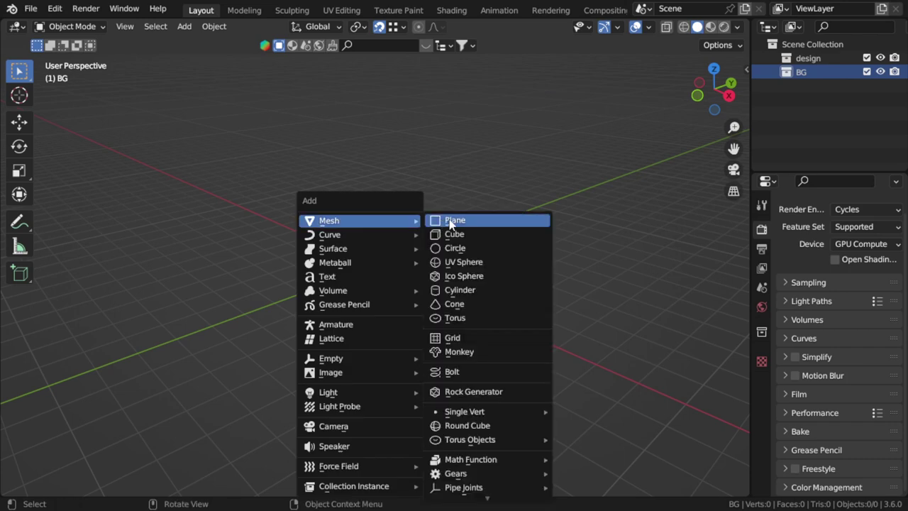
left_click(449, 220)
type("s10")
key("Return")
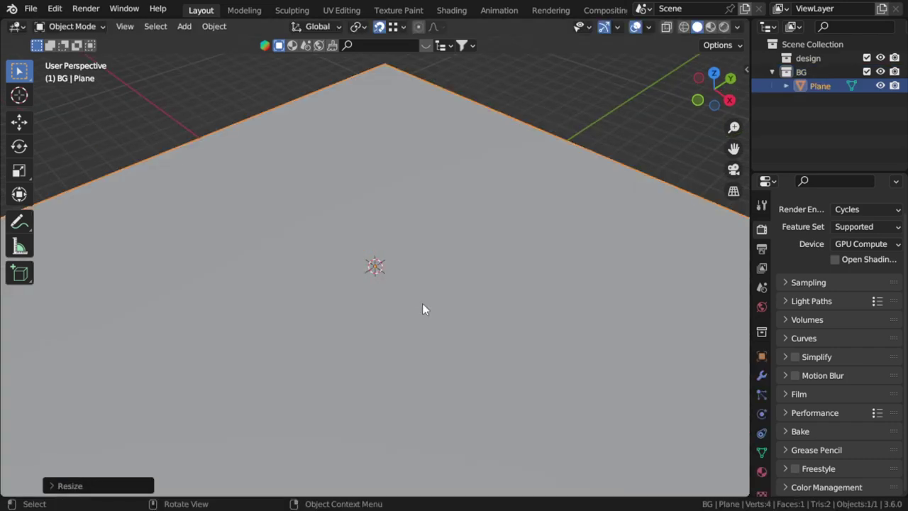
scroll(422, 303, "down", 3)
middle_click_drag(421, 316, 440, 302)
- Subdivide the plane's mesh with 50 cuts
key("Tab")
right_click(440, 298)
left_click(440, 298)
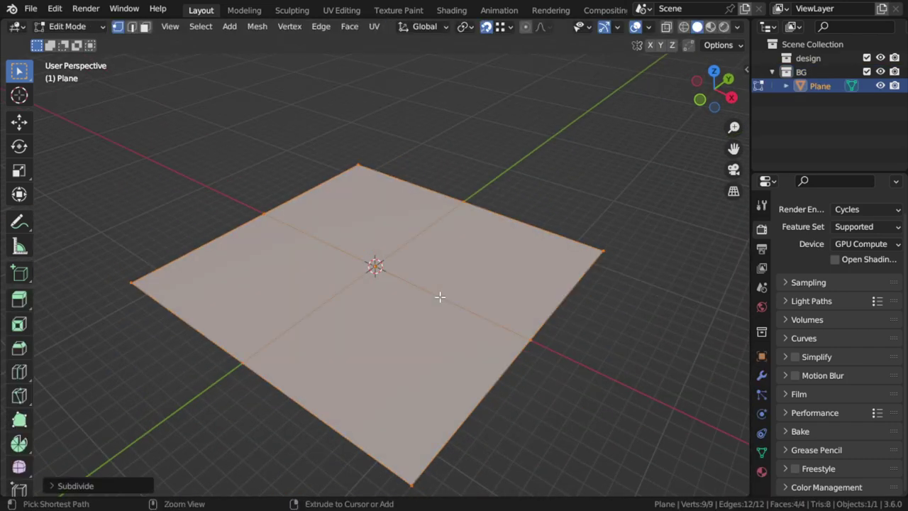
left_click(124, 488)
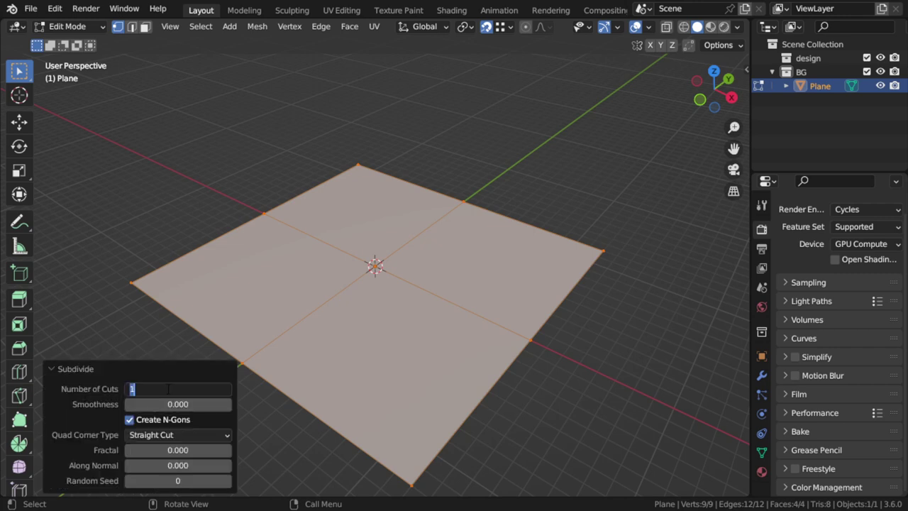
key("Return")
left_click(154, 369)
key("Tab")
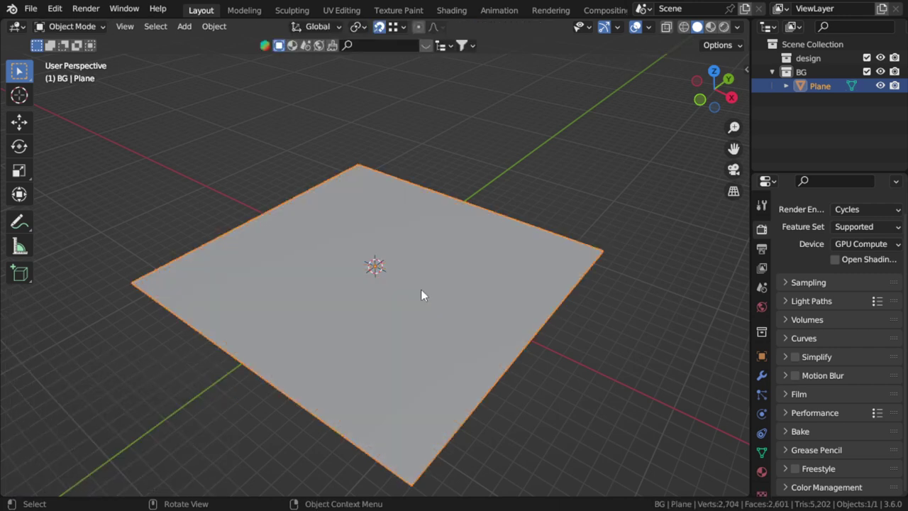
scroll(603, 373, "down", 3)
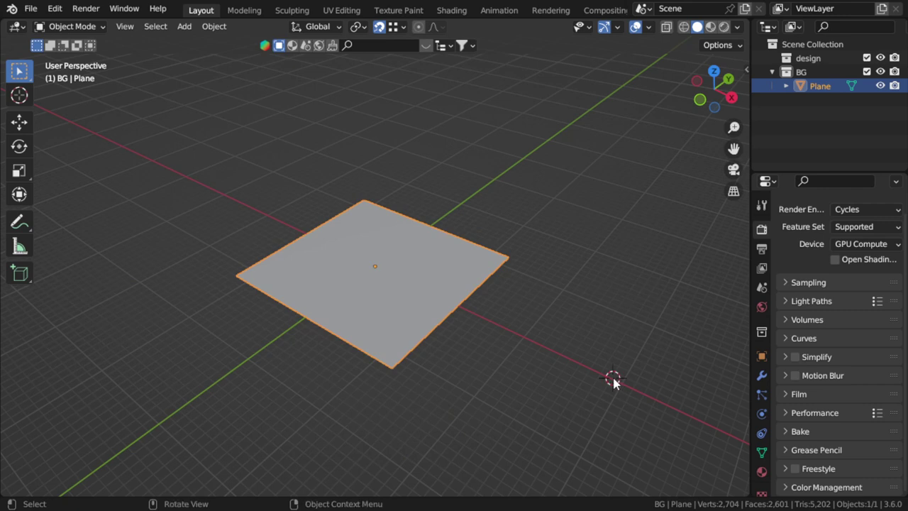
key("shift+a")
mouse_move(543, 228)
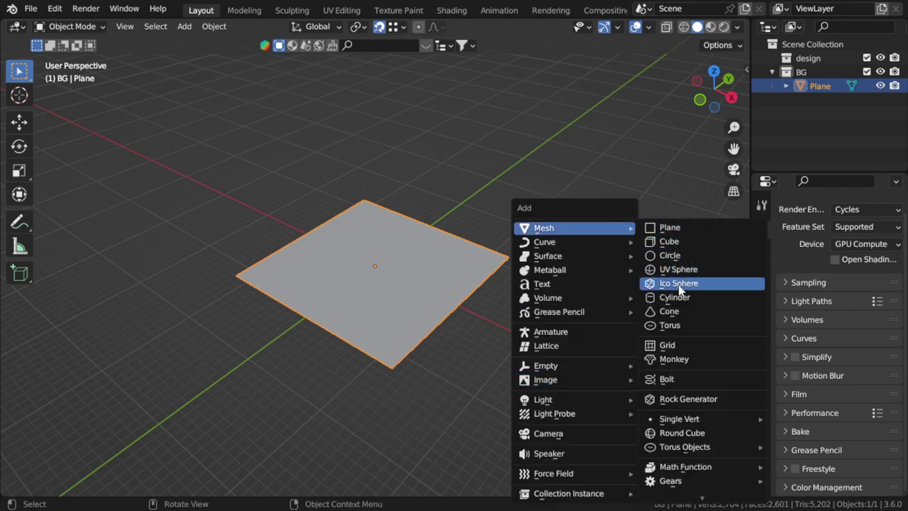
- Add an icosphere with subdivisions set to 1
left_click(678, 285)
left_click(132, 485)
left_click(129, 349)
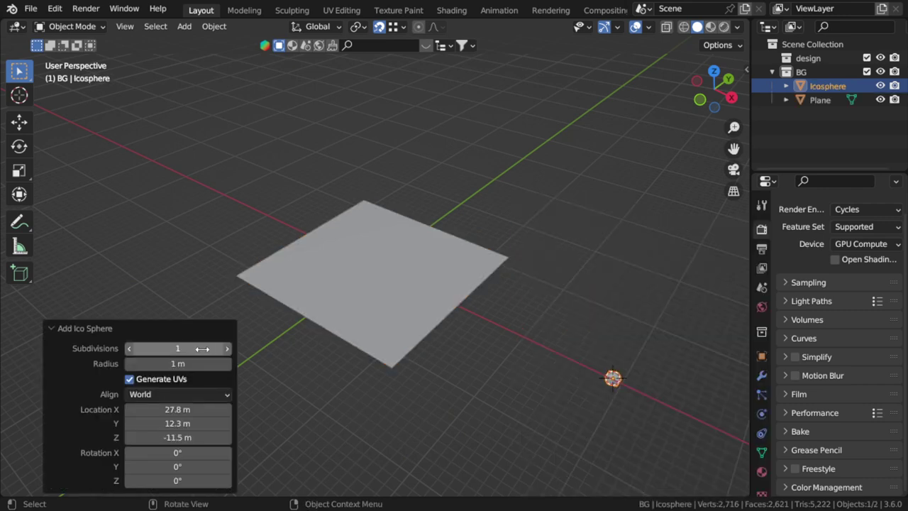
left_click(225, 324)
- Make the floor plane a Dynamic Paint canvas with a Waves surface type
left_click(400, 317)
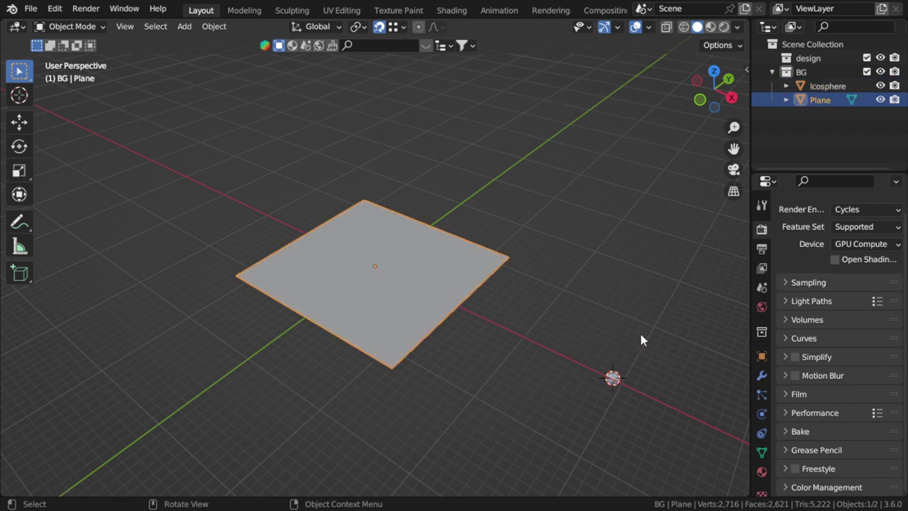
left_click(756, 414)
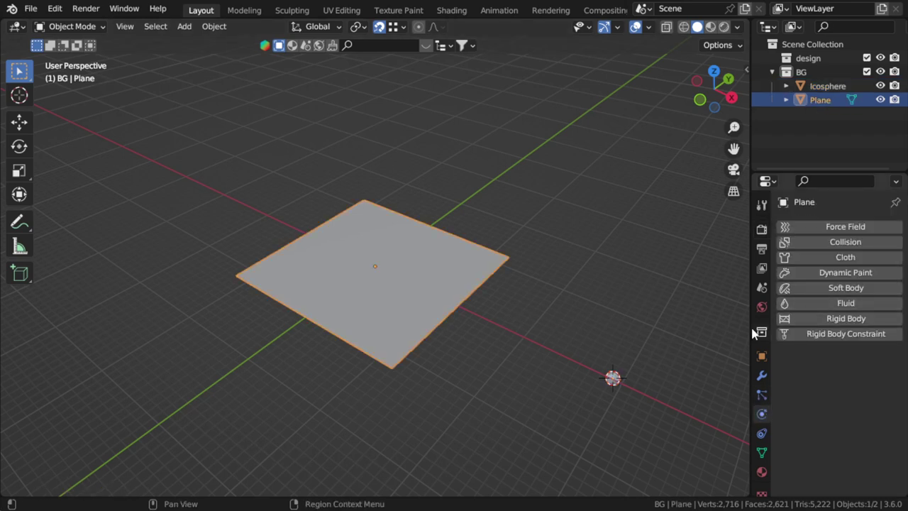
left_click_drag(750, 324, 654, 306)
left_click(724, 275)
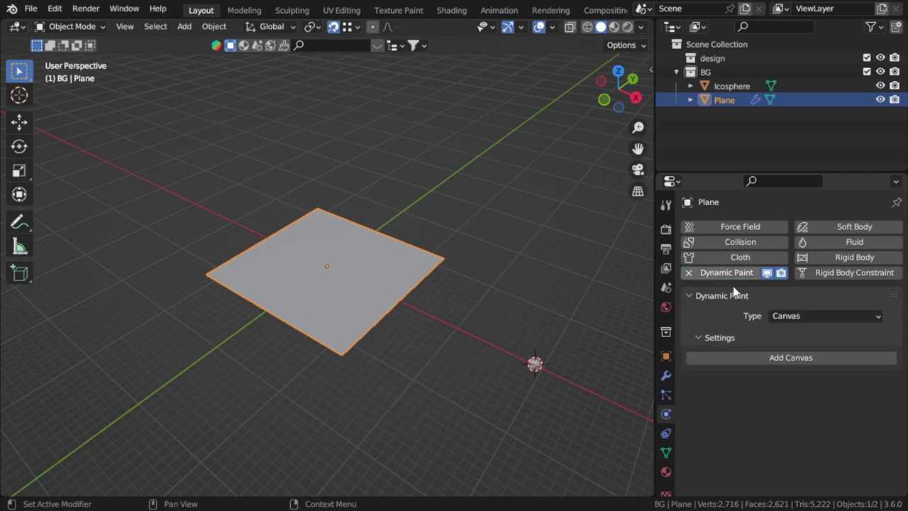
left_click(791, 358)
scroll(785, 381, "down", 5)
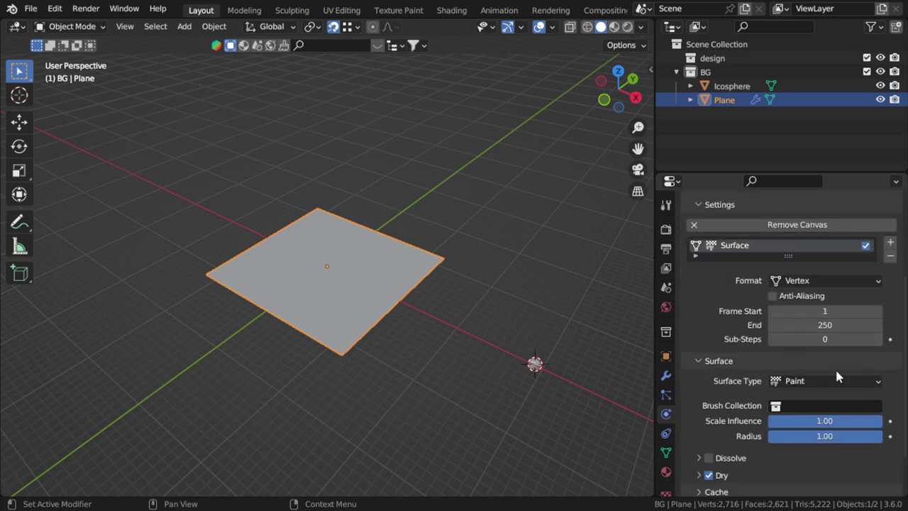
scroll(758, 408, "down", 2)
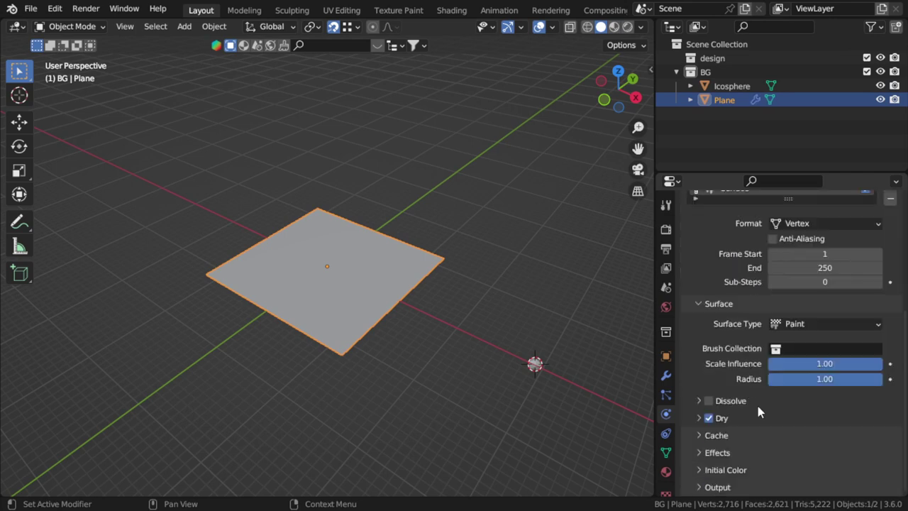
left_click(810, 328)
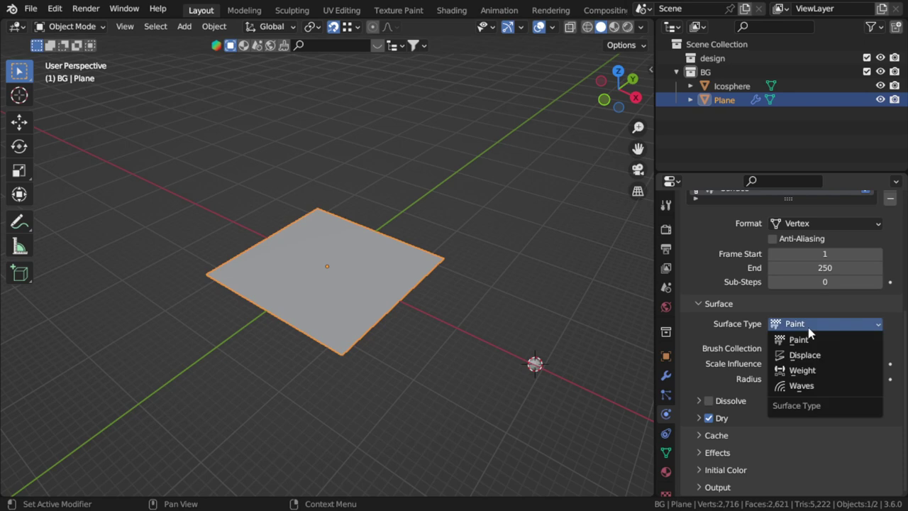
left_click(819, 385)
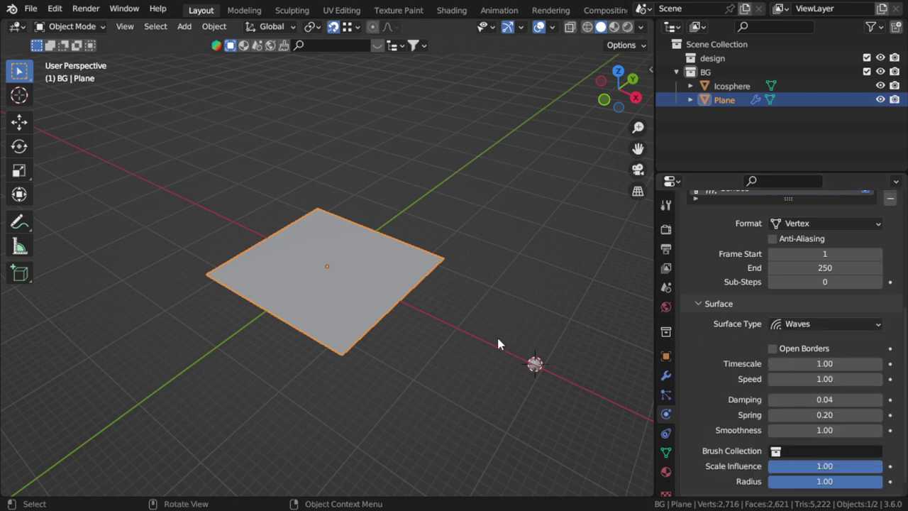
- Add a second plane at the floor's position, scale it by 12 and raise it along Z
key("KP_1")
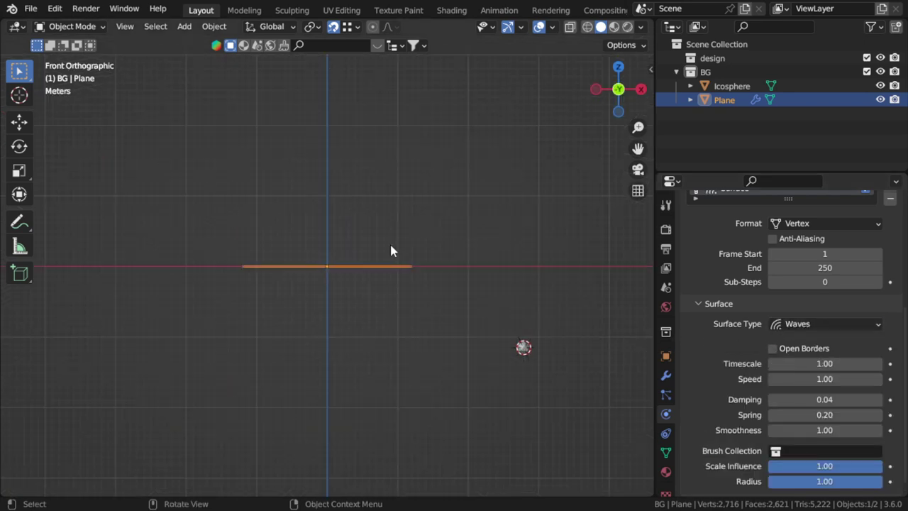
key("shift+s")
left_click(401, 323)
key("shift+a")
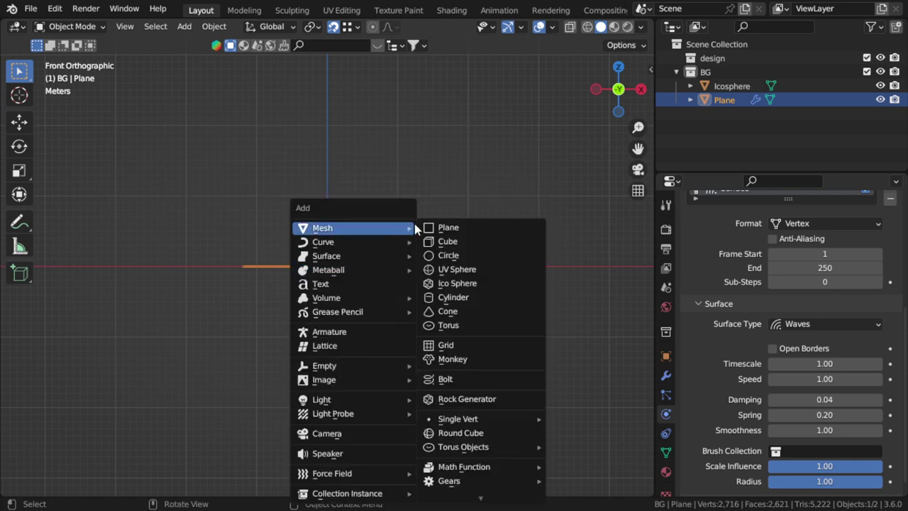
left_click(434, 226)
type("s12")
key("Return")
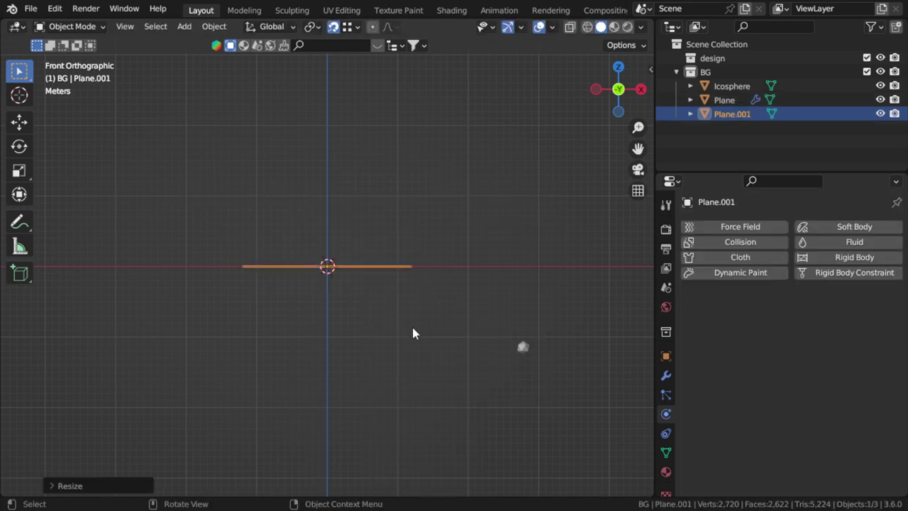
key("g")
key("z")
left_click(411, 218)
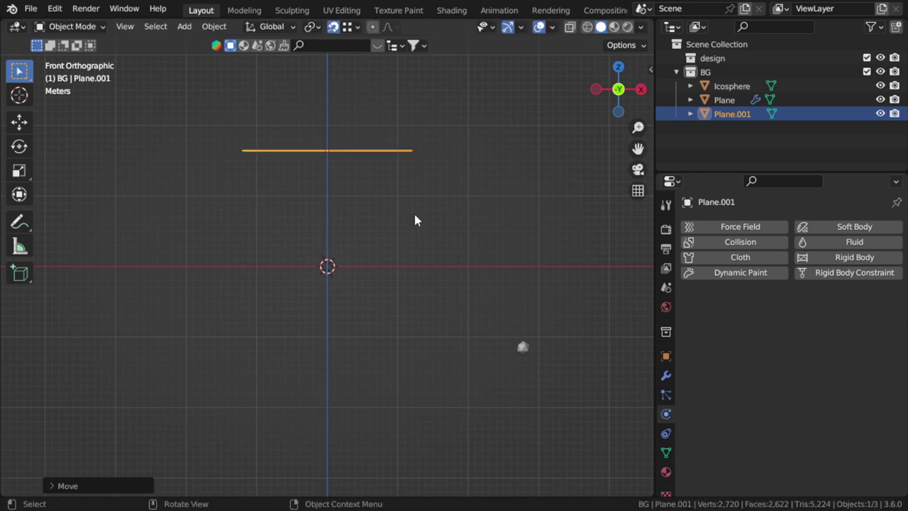
middle_click_drag(415, 215, 427, 291)
- Make the raised plane a Dynamic Paint brush painting from particles, and add a particle system
left_click(757, 271)
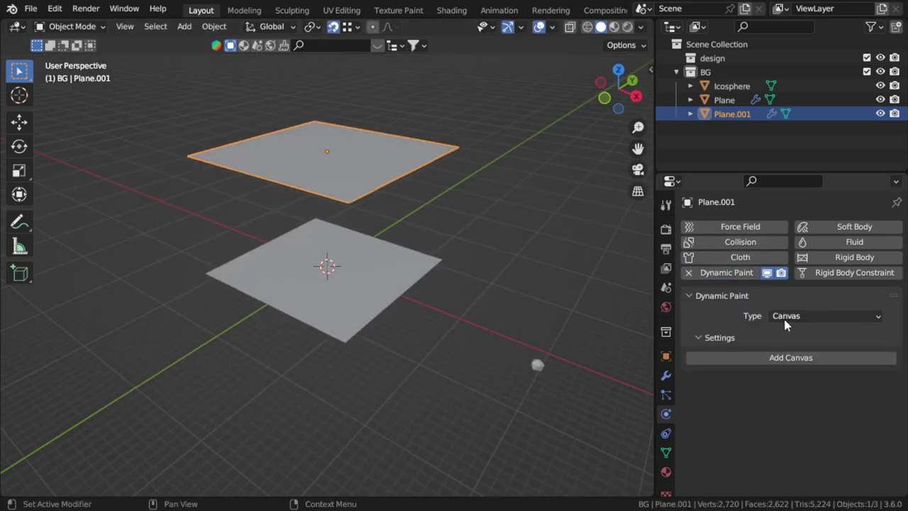
left_click(797, 324)
left_click(796, 349)
left_click(796, 356)
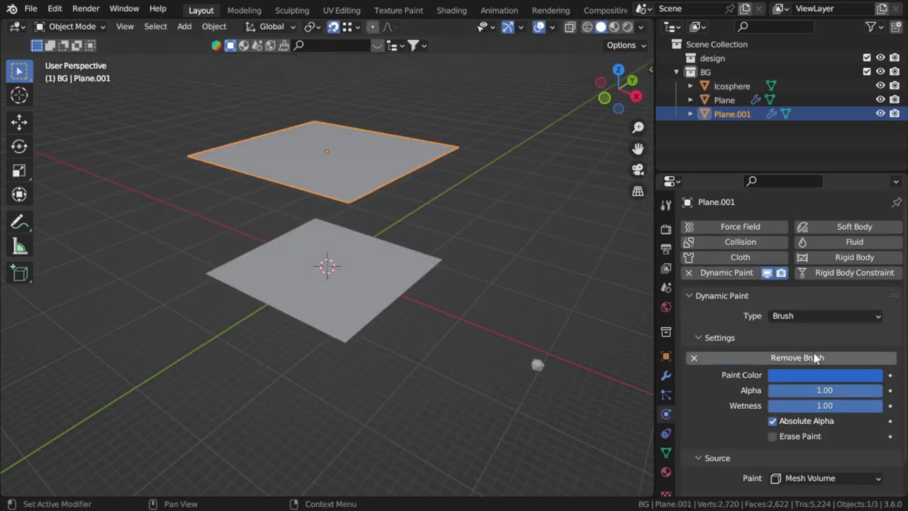
scroll(810, 369, "down", 1)
left_click(817, 445)
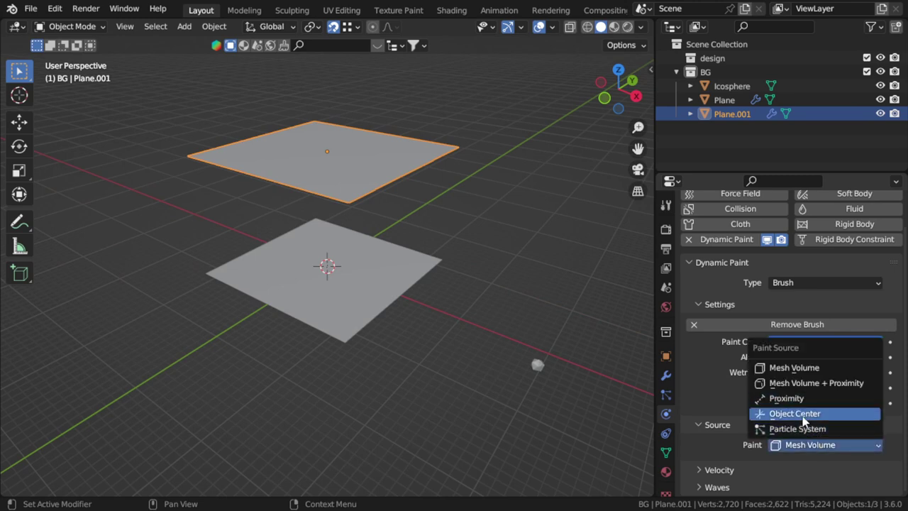
left_click(806, 429)
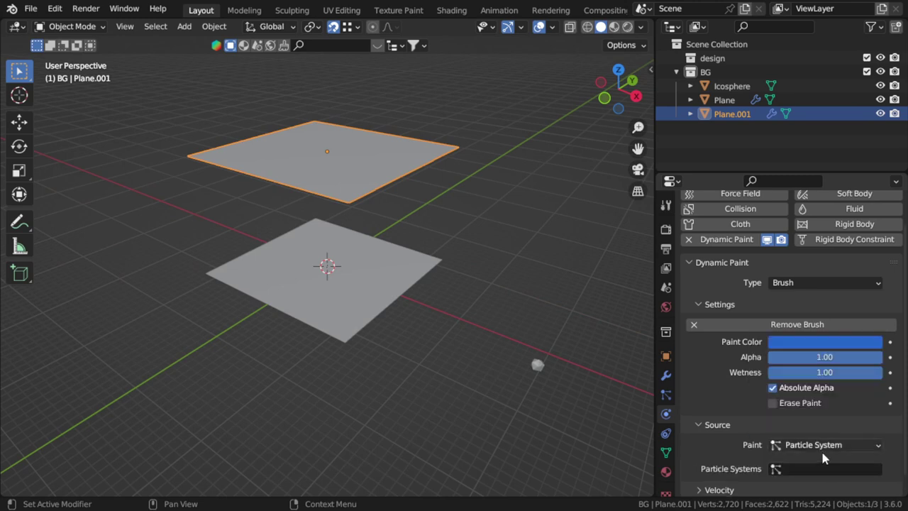
left_click(666, 394)
left_click(896, 231)
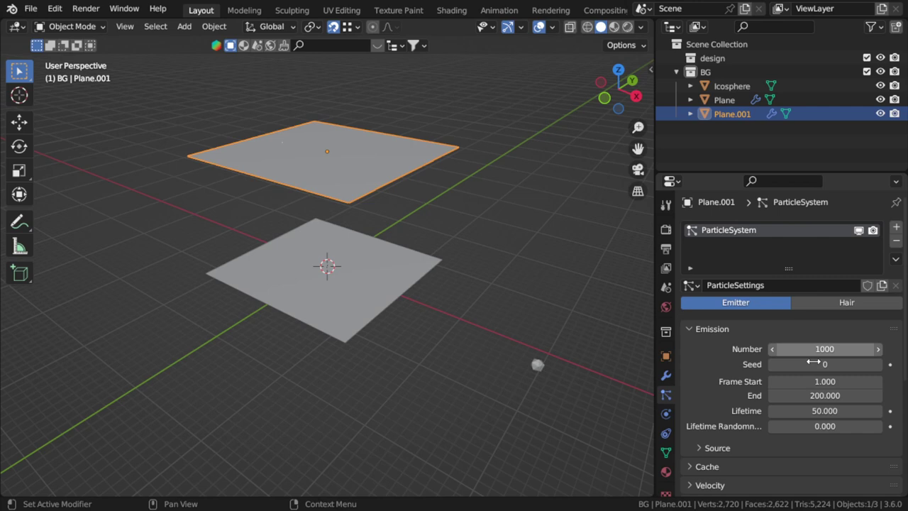
- Set the emitter to 2222 particles rendered as Icosphere objects
scroll(812, 376, "down", 5)
scroll(826, 223, "up", 2)
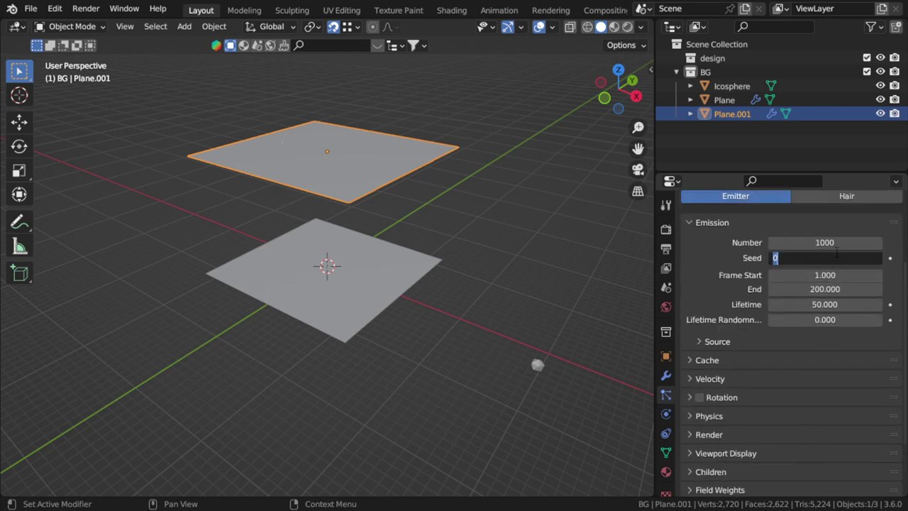
type("2222")
key("Return")
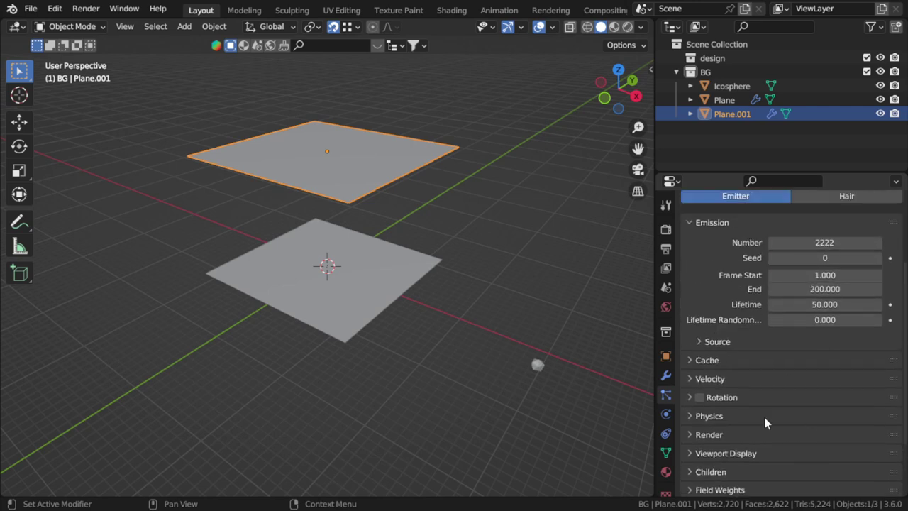
left_click(709, 434)
scroll(754, 446, "down", 4)
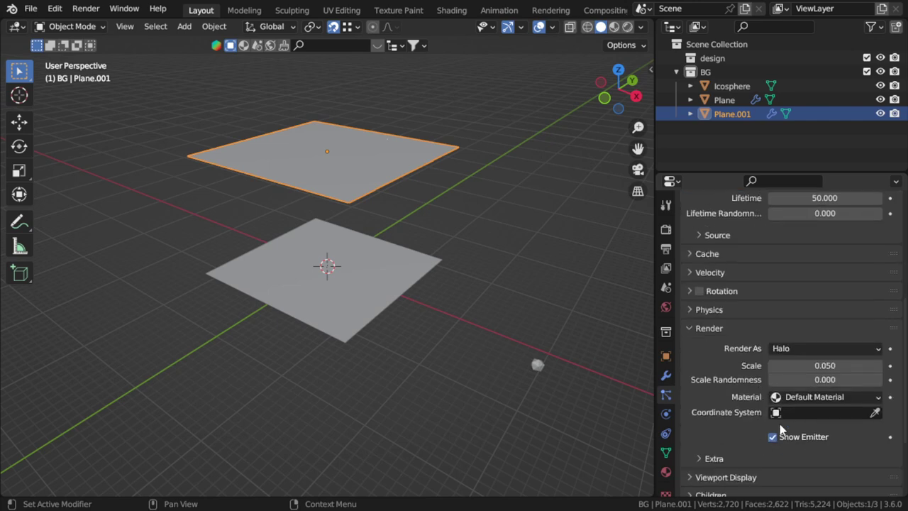
left_click(823, 348)
left_click(788, 425)
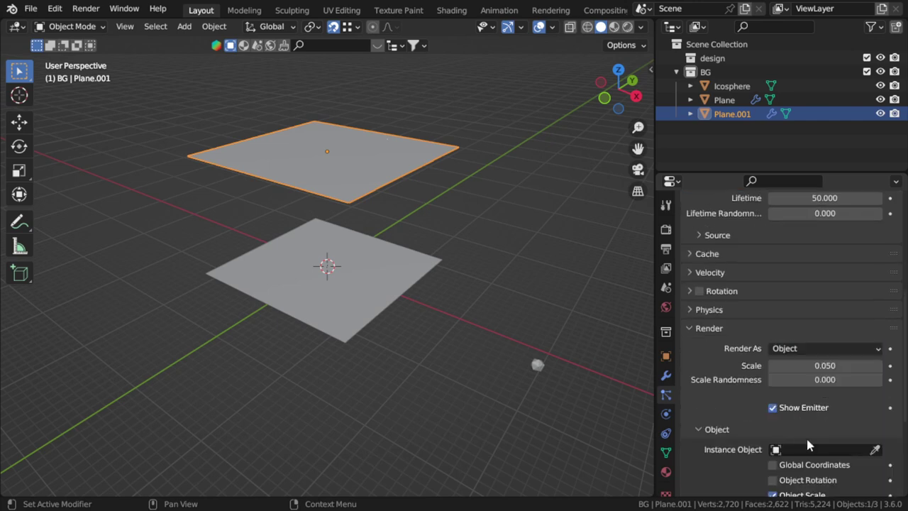
left_click(809, 450)
left_click(774, 305)
middle_click_drag(501, 294, 491, 290)
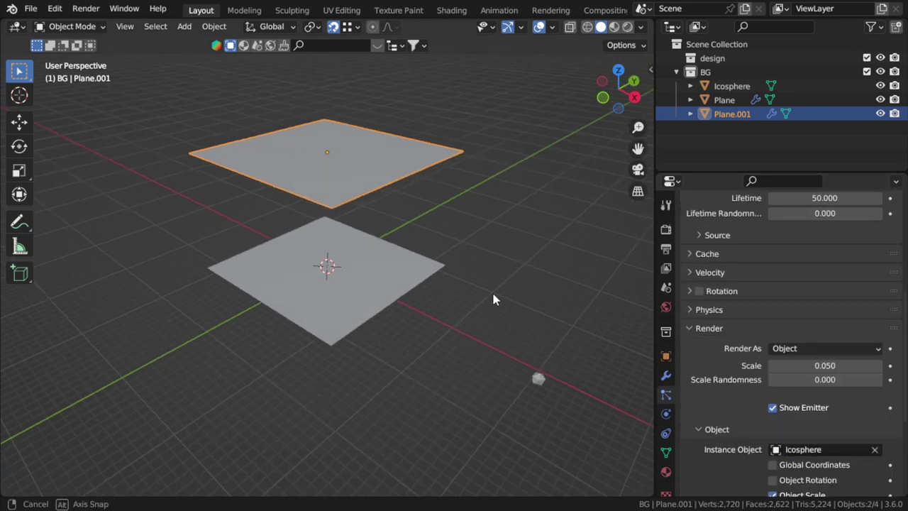
- Choose ParticleSystem as the brush's particle source and play the animation to preview ripples
left_click(667, 416)
left_click(827, 446)
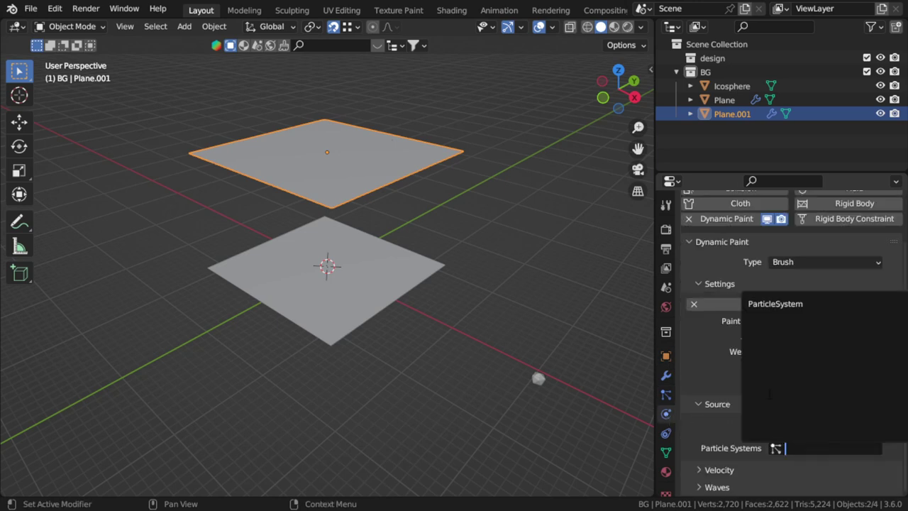
left_click(809, 304)
scroll(806, 452, "down", 2)
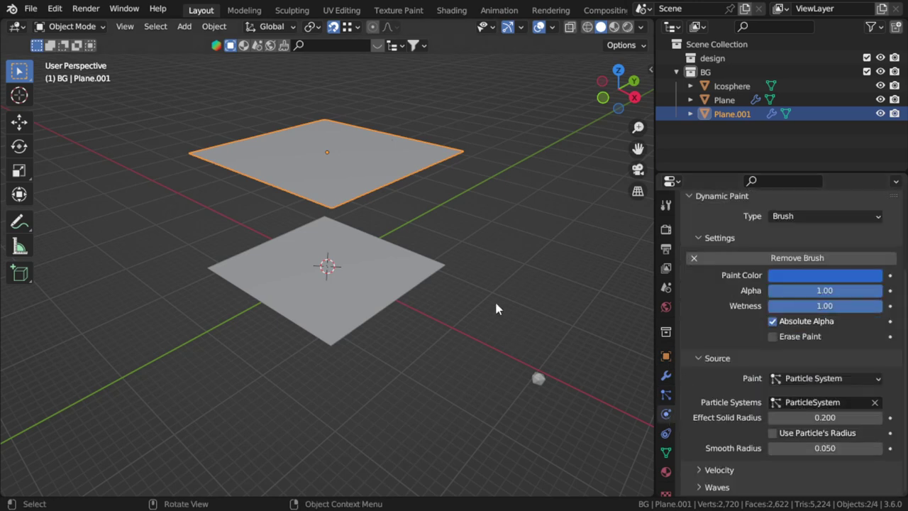
scroll(495, 300, "up", 3)
key("space")
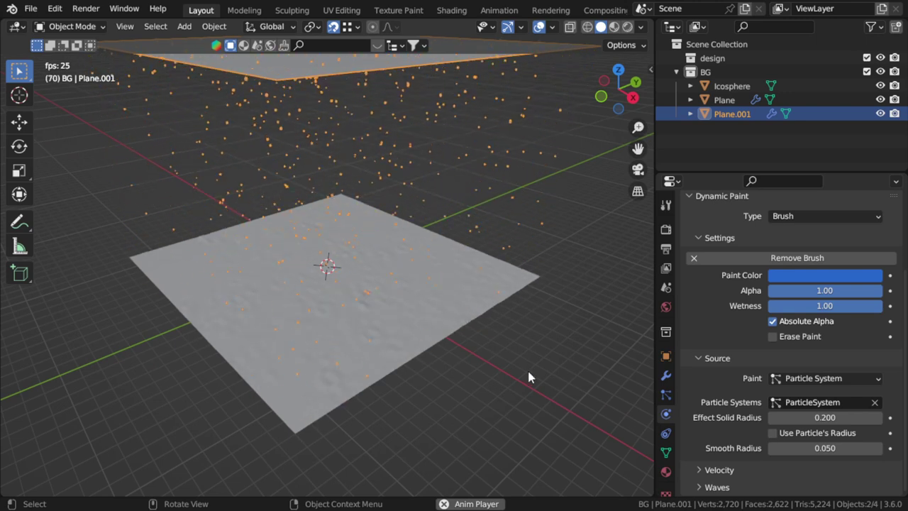
- Apply smooth shading to the lower canvas plane
left_click(447, 327)
right_click(449, 325)
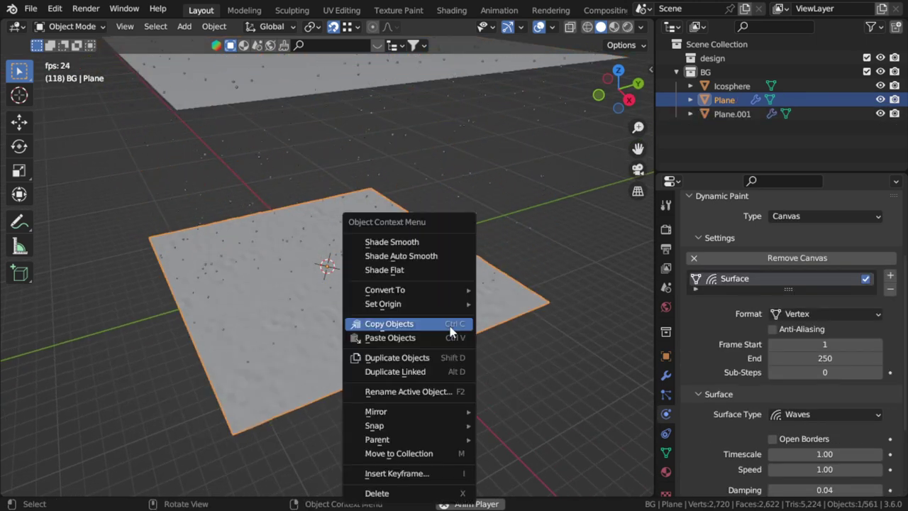
left_click(377, 242)
mouse_move(379, 325)
middle_mouse_down()
mouse_move(402, 288)
mouse_move(440, 307)
middle_mouse_up()
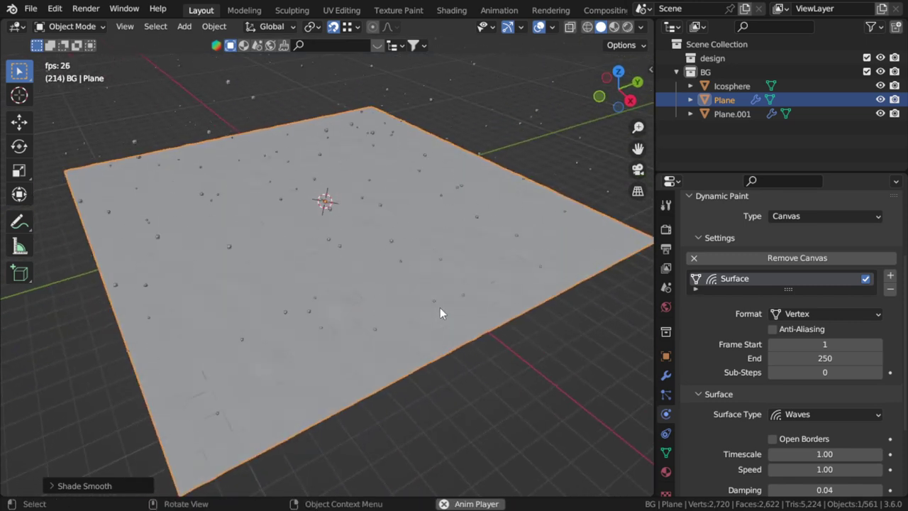
- Subdivide the canvas plane's mesh again for a denser grid
key("Tab")
right_click(440, 307)
left_click(439, 307)
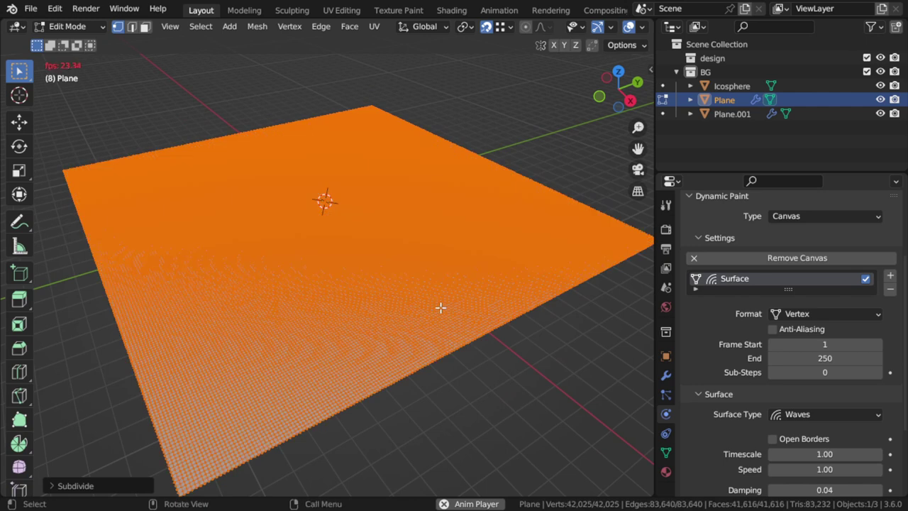
key("Tab")
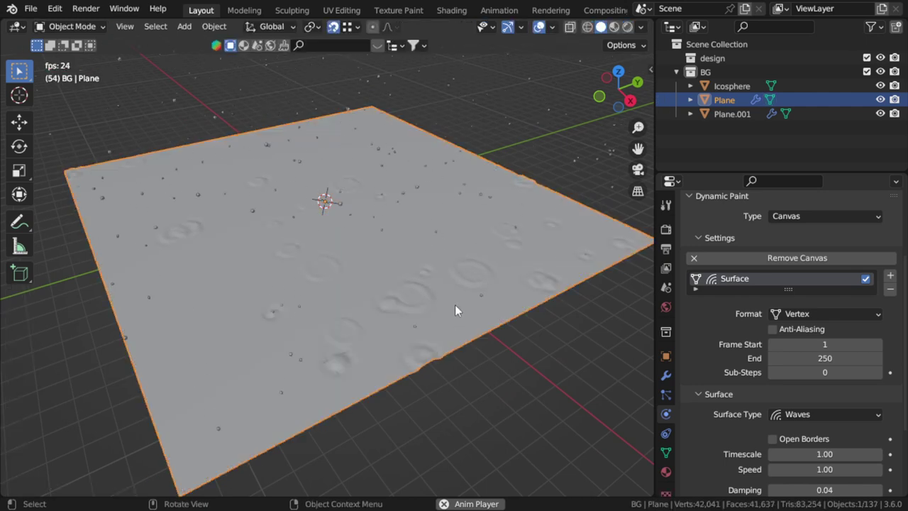
middle_click_drag(451, 312, 436, 308)
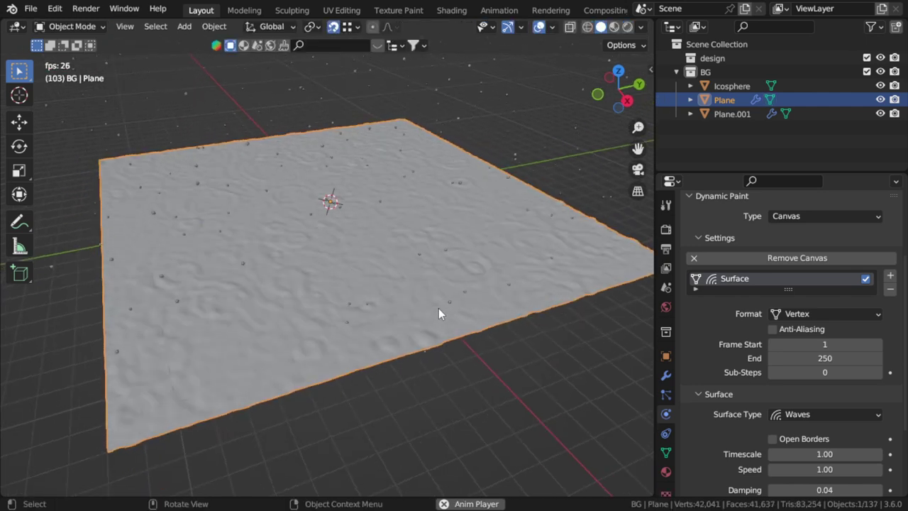
scroll(445, 318, "down", 3)
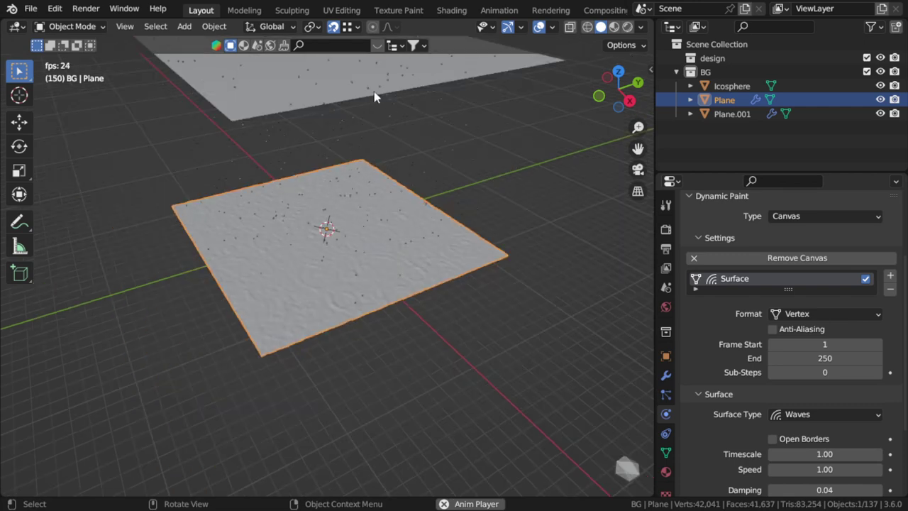
- Set Plane.001's particles to 800 count, end frame 2222 and lifetime 111
left_click(426, 92)
scroll(702, 415, "up", 2)
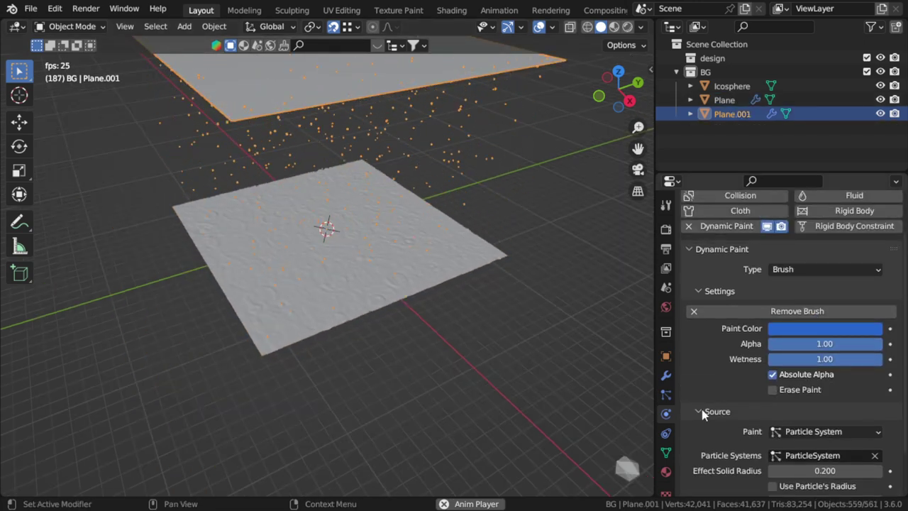
left_click(666, 395)
left_click(811, 302)
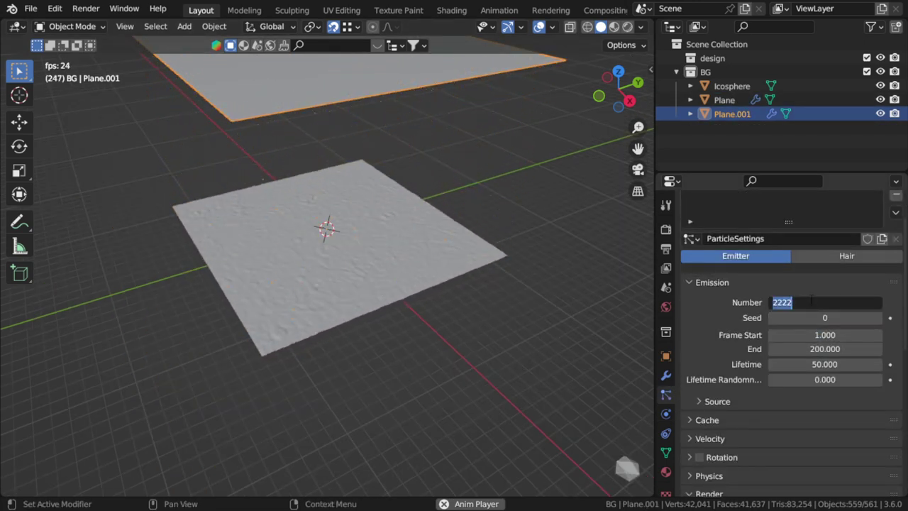
type("800")
key("Return")
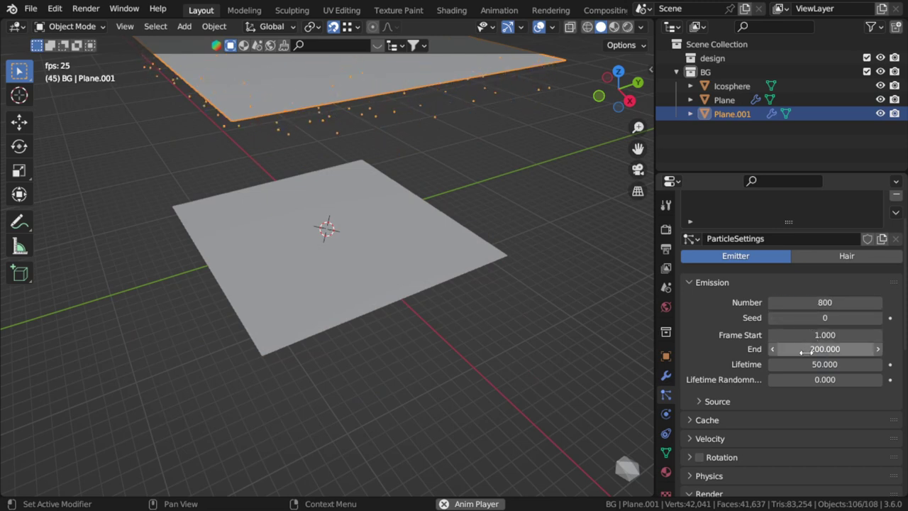
left_click(825, 348)
type("2222.000")
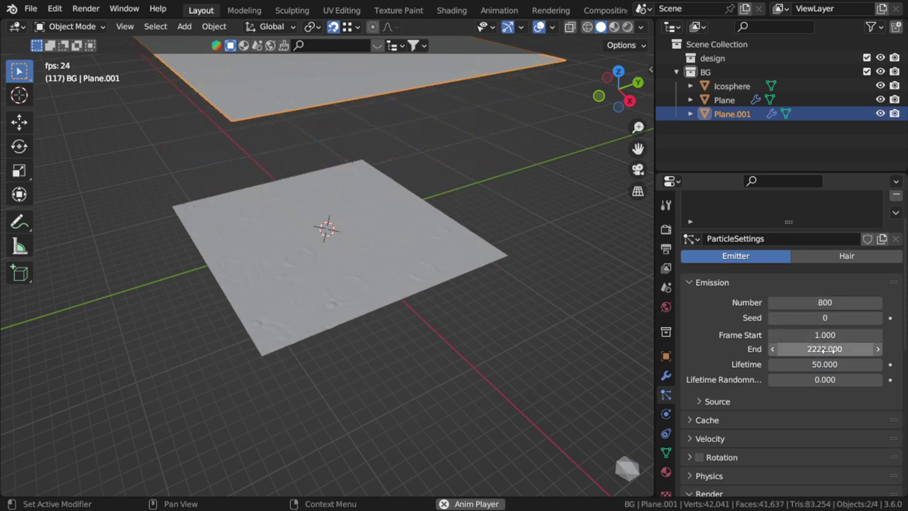
key("Return")
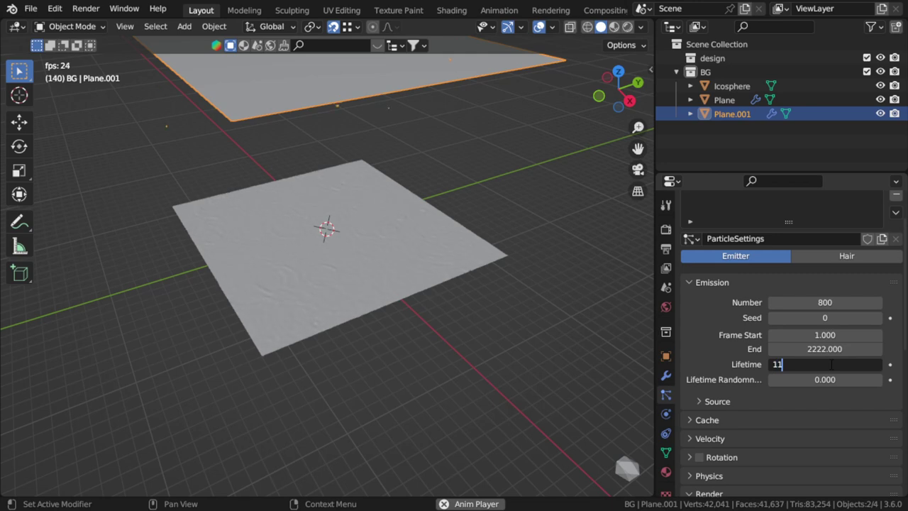
key("Return")
- Change the particle count to 1400 and the emission end frame to 222
scroll(457, 313, "up", 1)
scroll(470, 318, "up", 1)
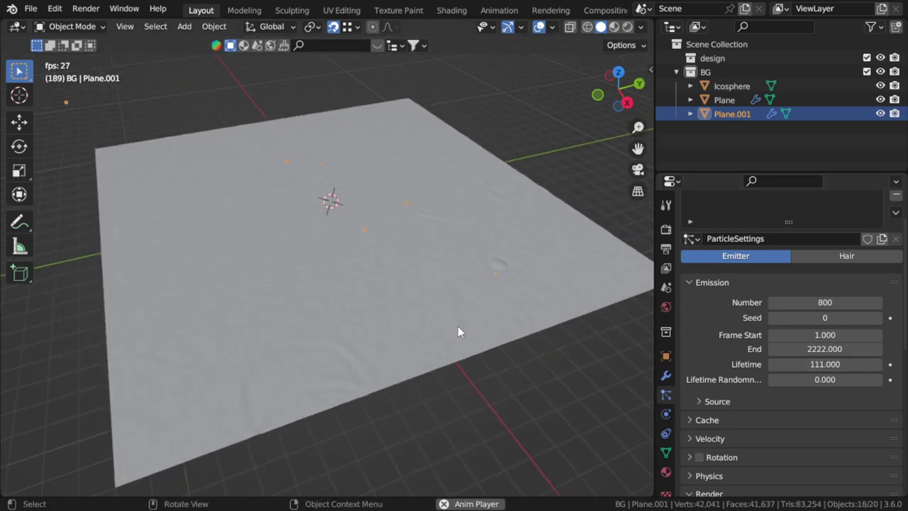
scroll(457, 325, "up", 1)
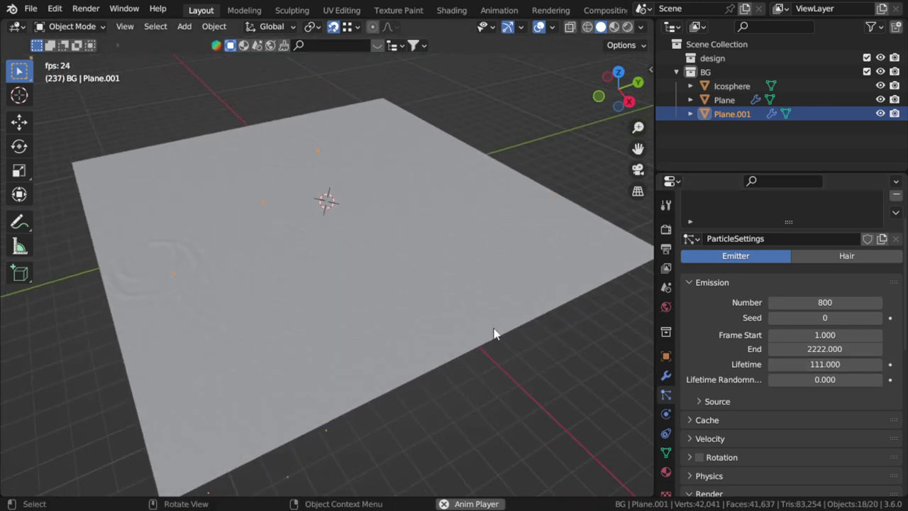
double_click(815, 304)
type("1")
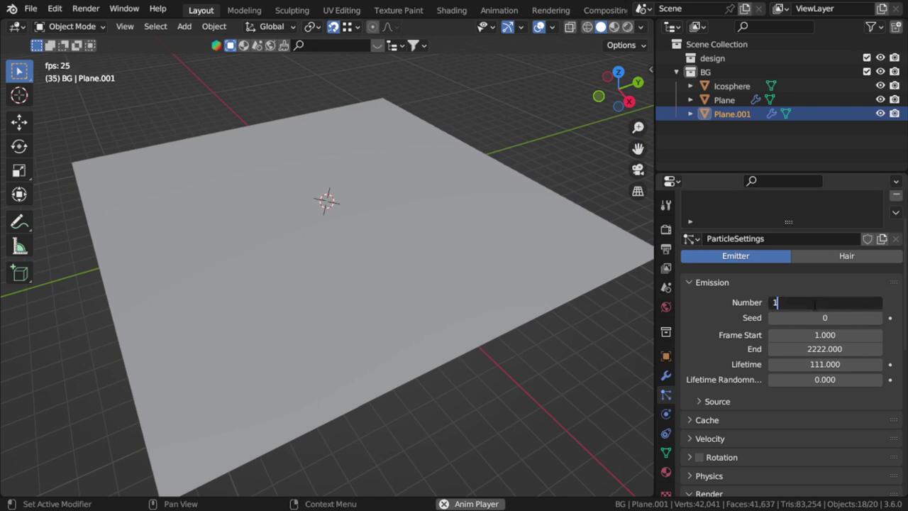
type("400")
key("Return")
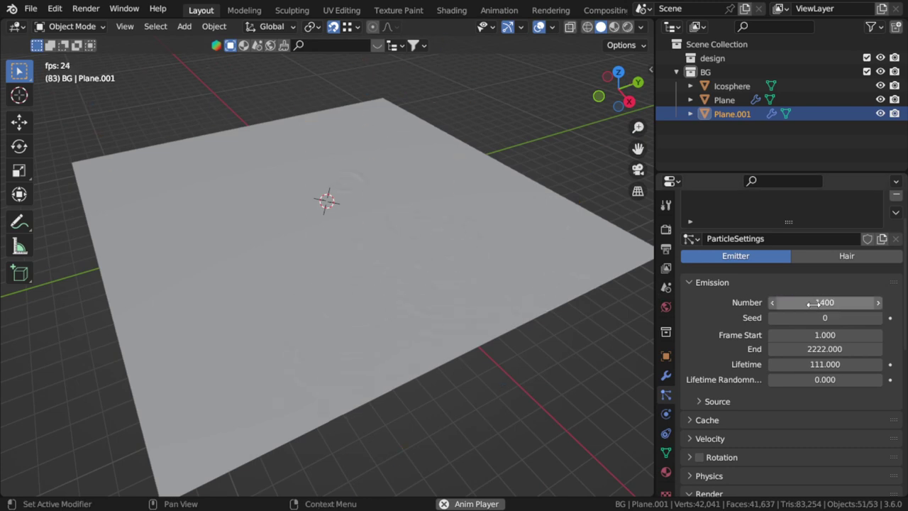
scroll(557, 331, "up", 1)
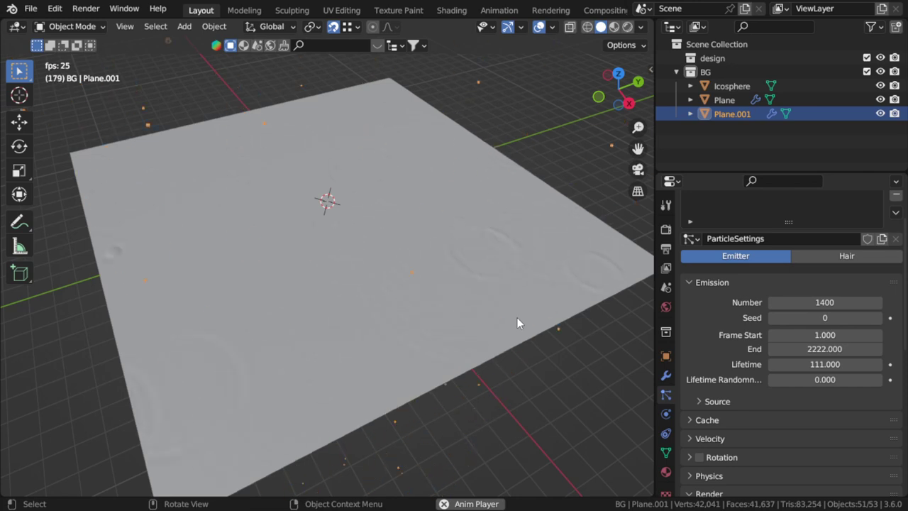
left_click(845, 349)
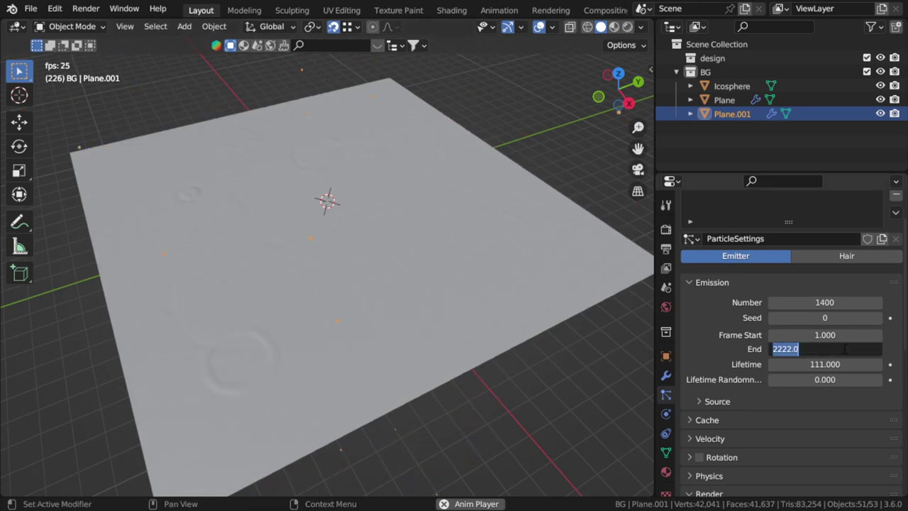
type("222")
key("Return")
left_click(846, 348)
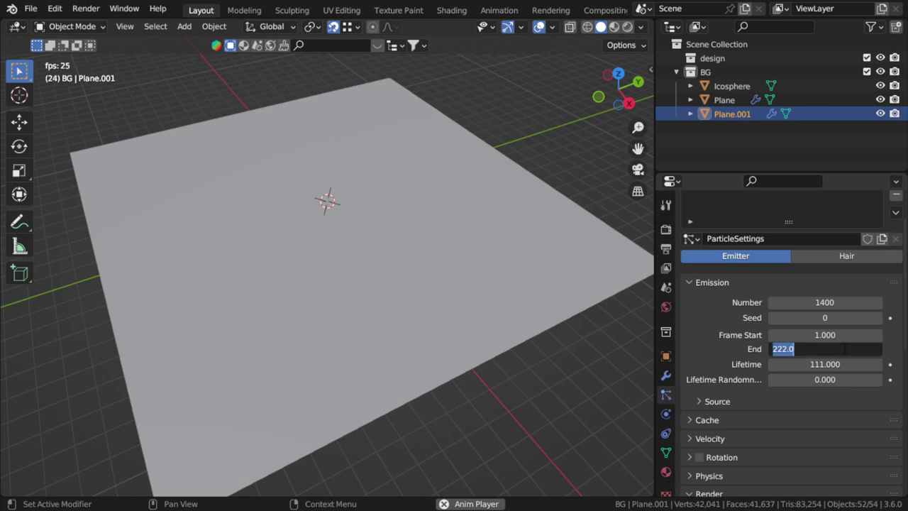
key("Return")
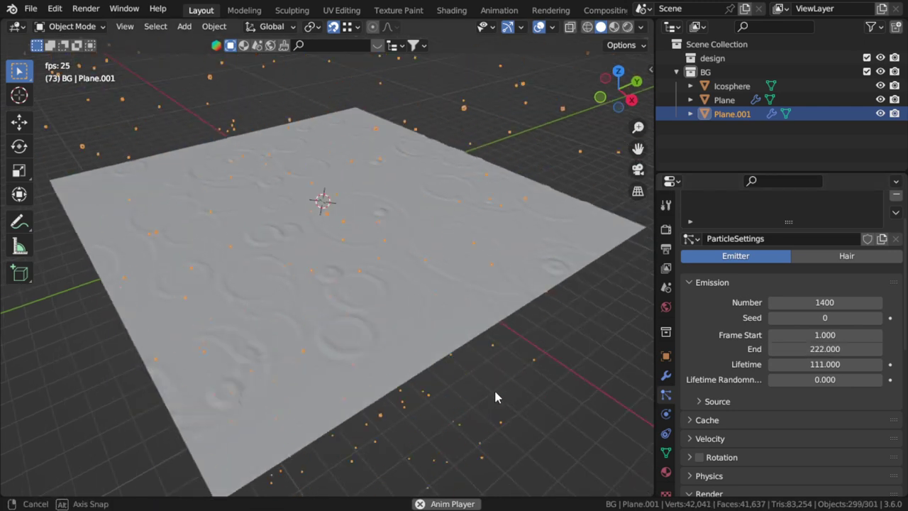
- Zoom in on the rippling plane and collapse the BG collection in the Outliner
mouse_move(491, 378)
middle_mouse_down()
mouse_move(494, 363)
mouse_move(507, 365)
middle_mouse_up()
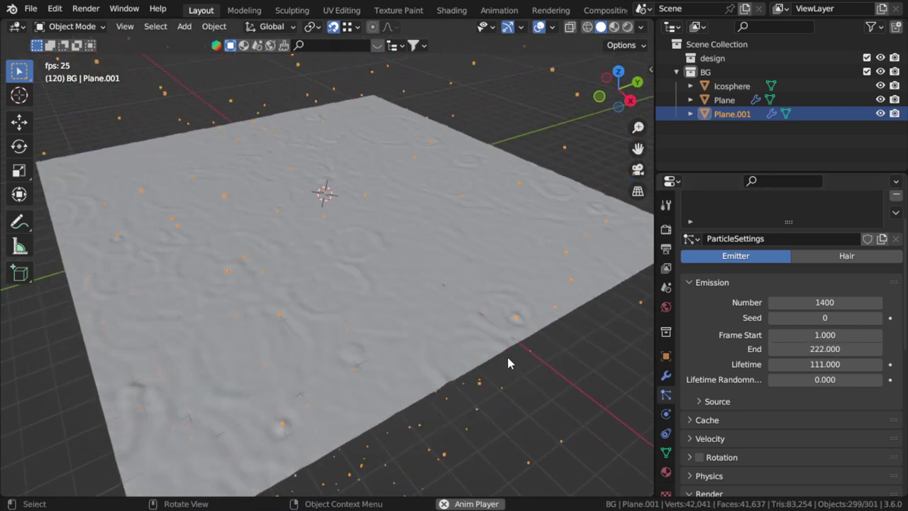
scroll(503, 365, "down", 4)
scroll(486, 365, "down", 3)
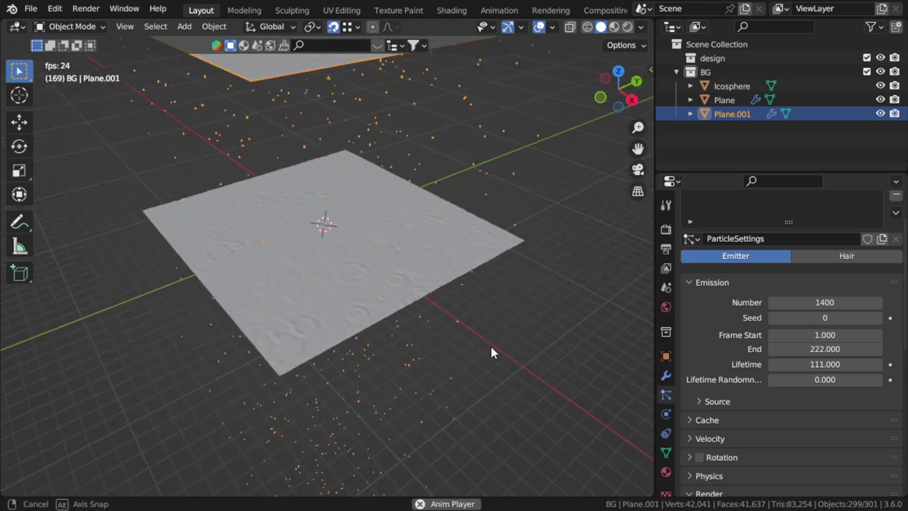
mouse_move(451, 351)
middle_mouse_down("ctrl")
mouse_move(454, 286)
mouse_move(461, 315)
middle_mouse_up("ctrl")
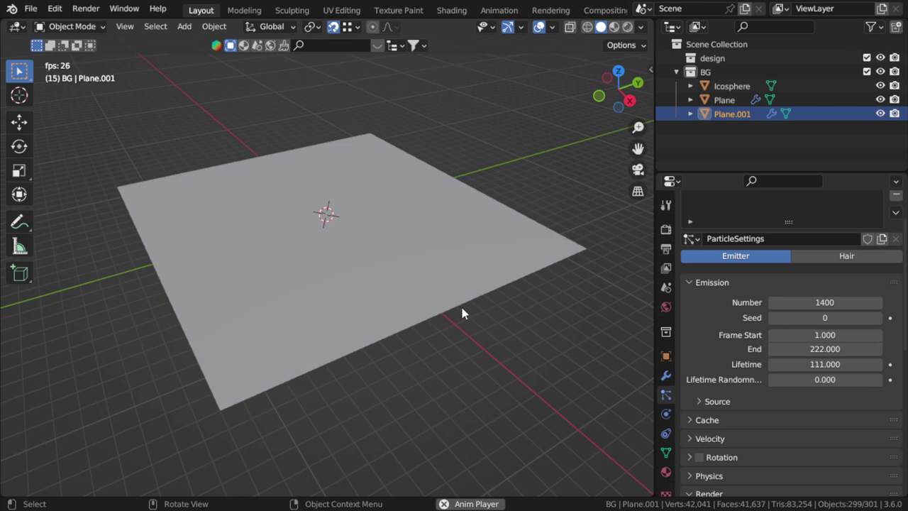
left_click(678, 72)
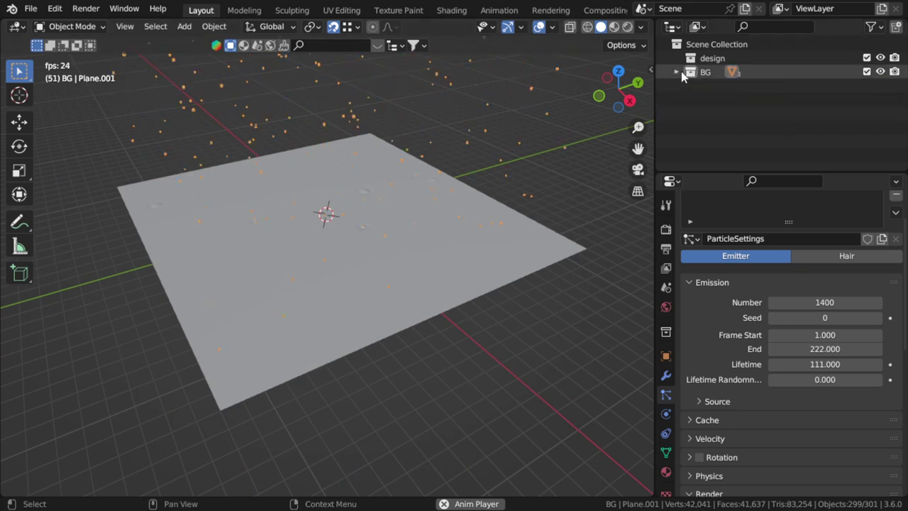
- Exclude the BG collection and save the project as 10-dyanmicpaint_.blend
left_click(867, 72)
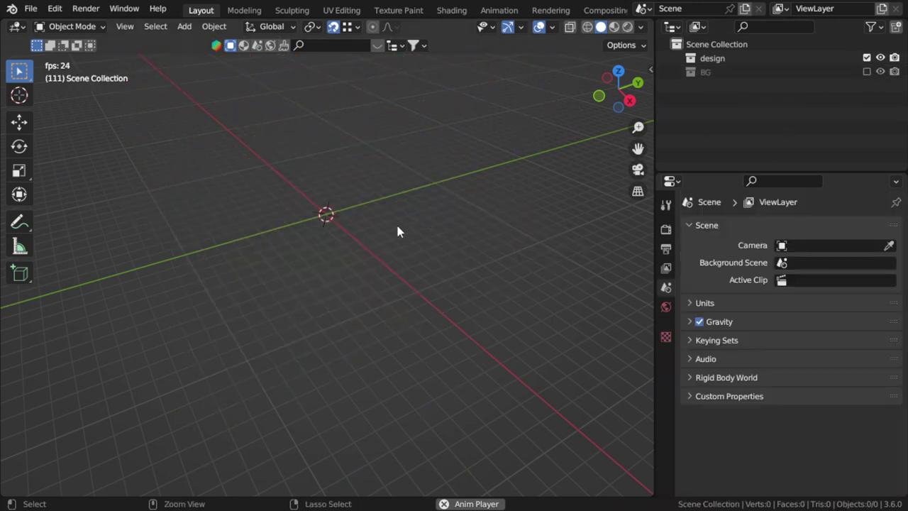
key("ctrl+s")
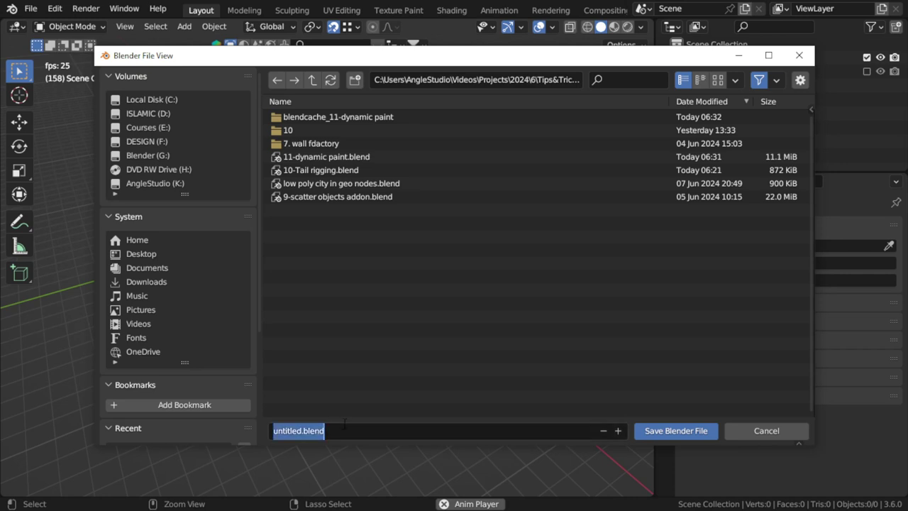
type("10-dyanmicpaint_")
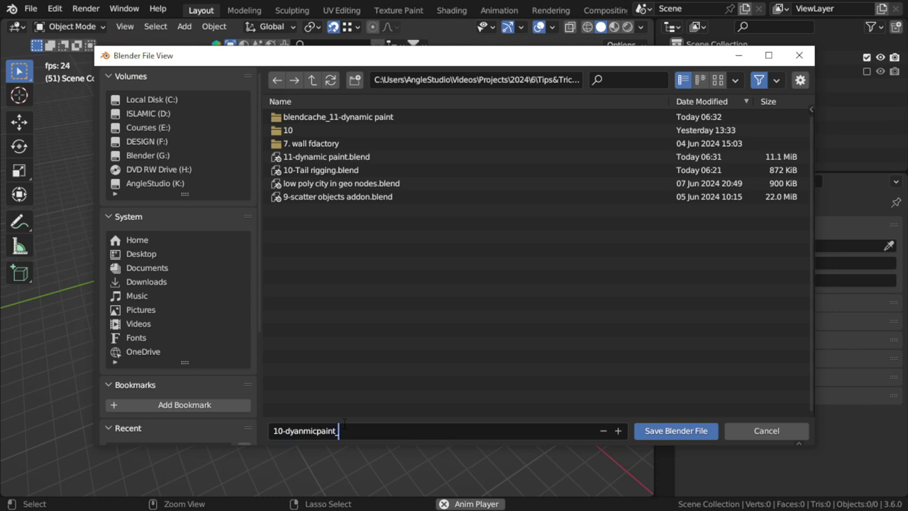
key("Return")
left_click(697, 424)
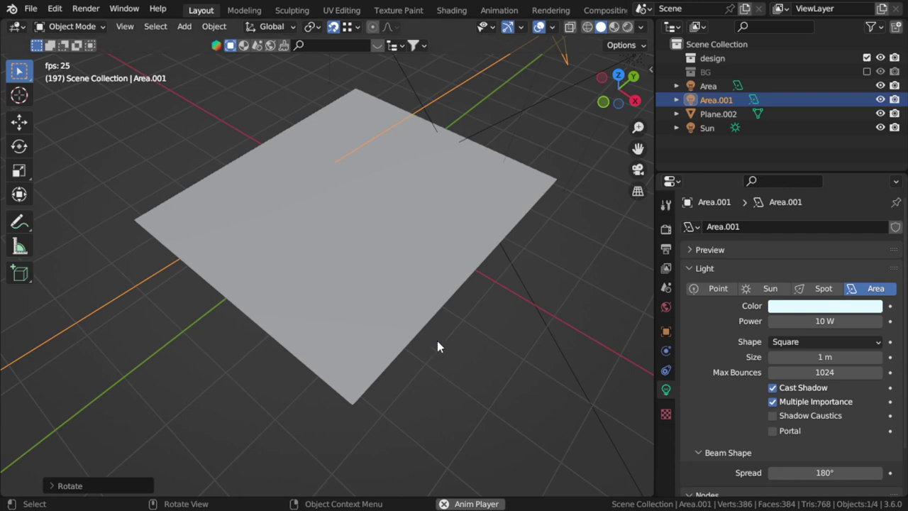
- Switch Plane.002's 'glass' material surface to Glass BSDF with roughness 0
left_click(434, 327)
left_click(433, 316)
middle_click_drag(433, 315, 435, 323)
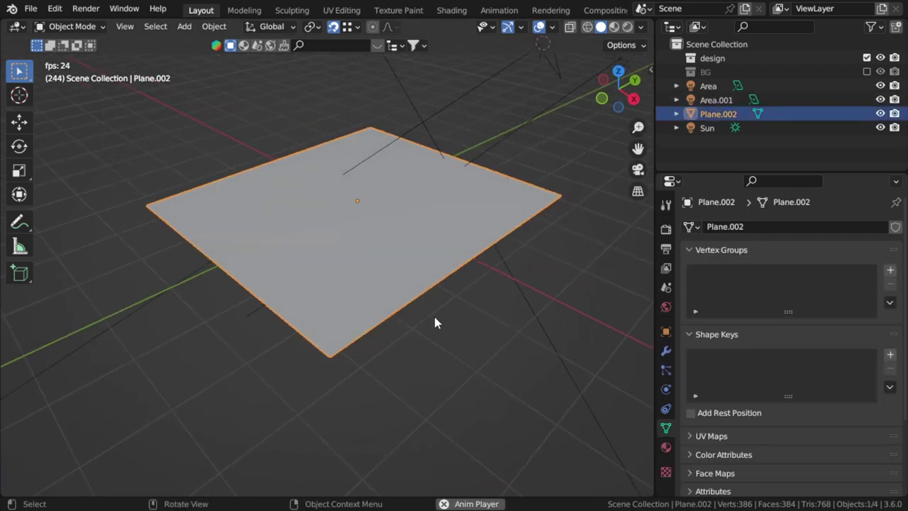
left_click(666, 447)
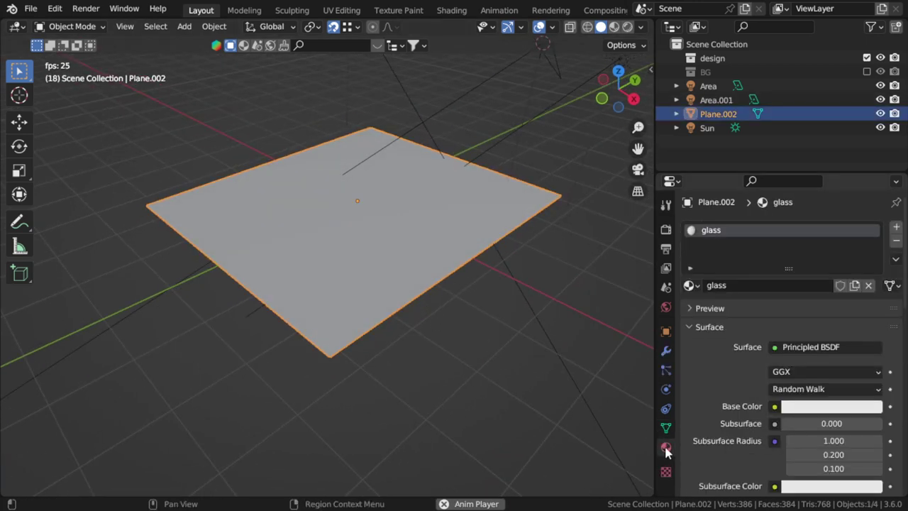
left_click(797, 348)
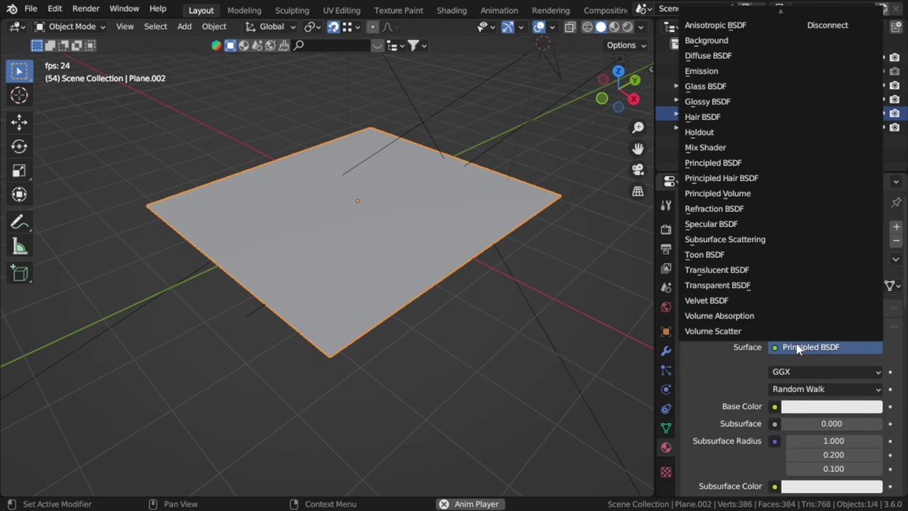
left_click(706, 86)
left_click_drag(795, 406, 752, 406)
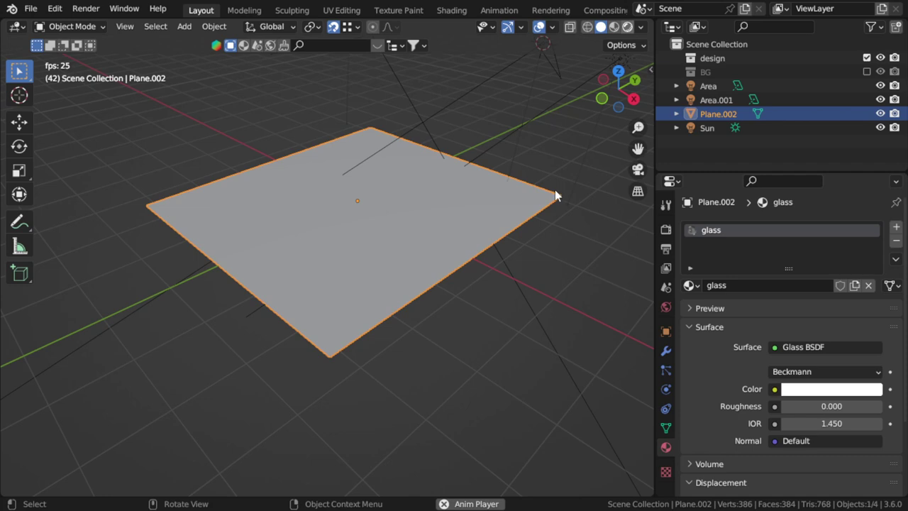
- Switch the viewport to rendered shading lit by an HDRI and zoom in on the glass plane
key("z")
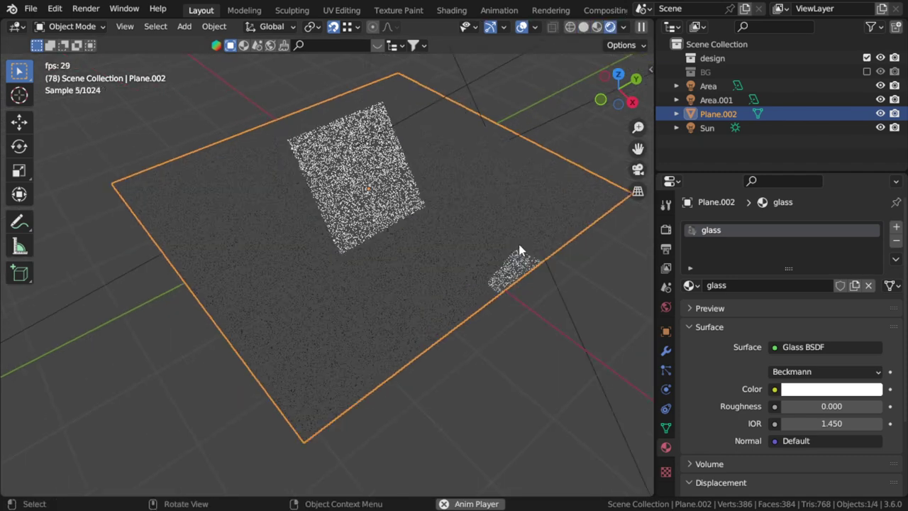
left_click(623, 27)
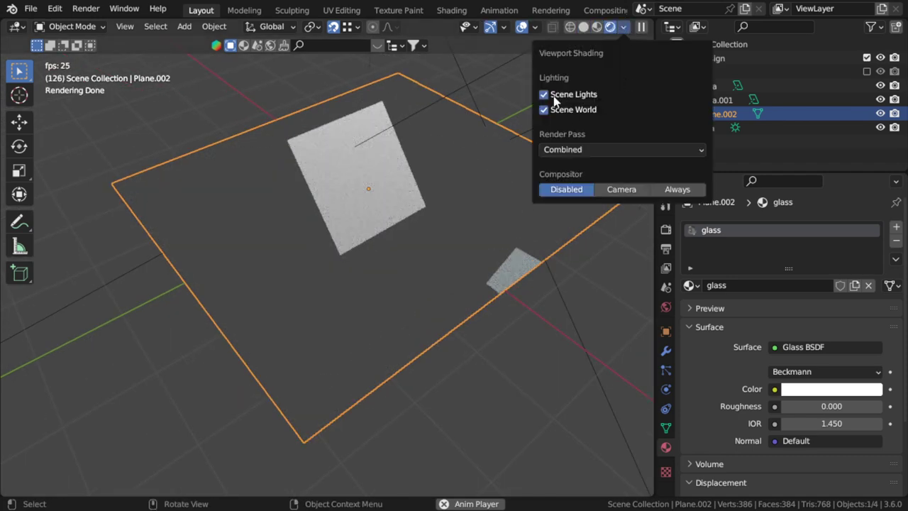
left_click_drag(554, 100, 545, 110)
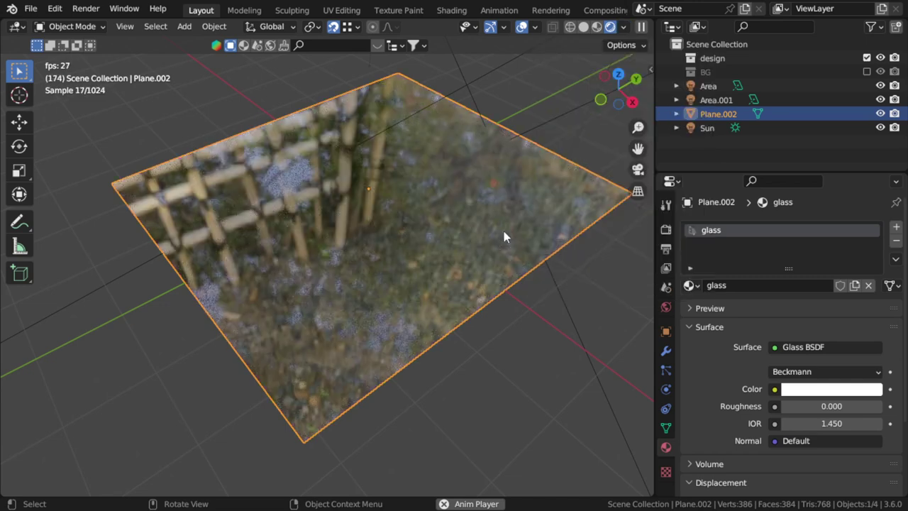
middle_click_drag(496, 259, 477, 277)
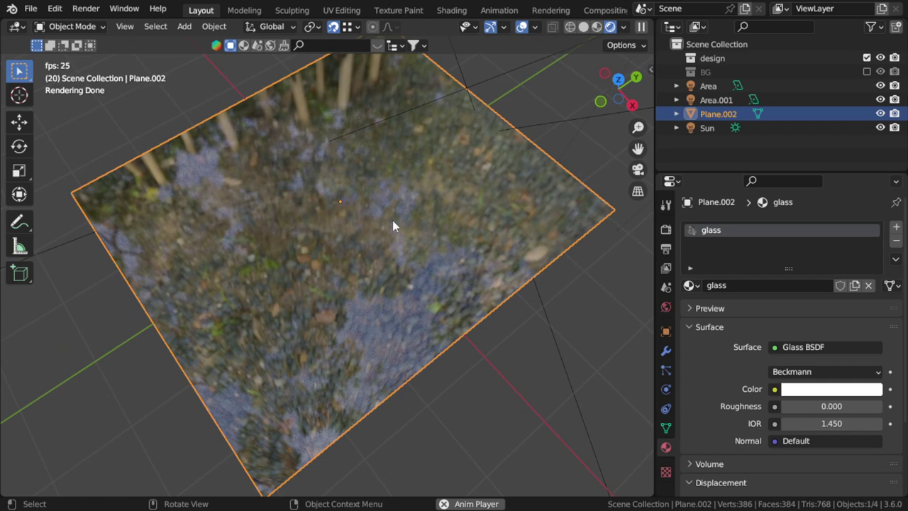
middle_click_drag(392, 220, 412, 215)
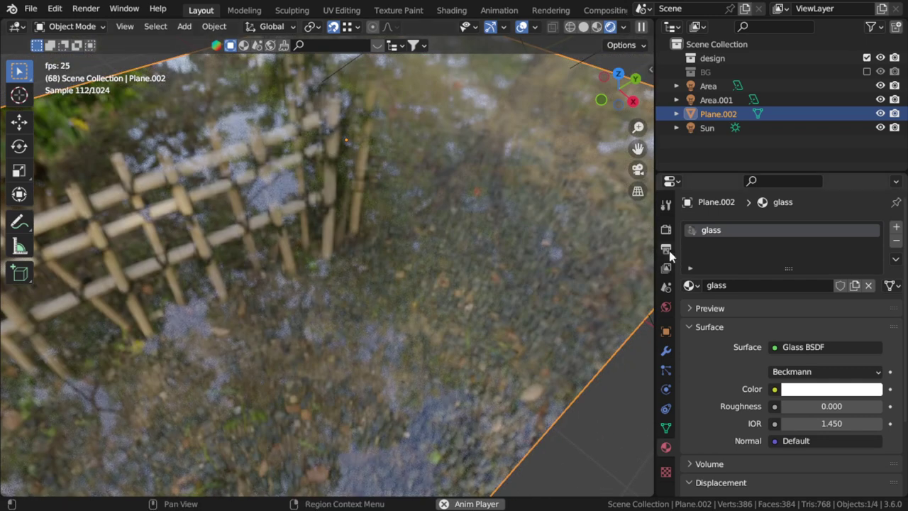
- Enable a transparent film background in the render settings
left_click(666, 230)
left_click(699, 410)
scroll(754, 411, "down", 3)
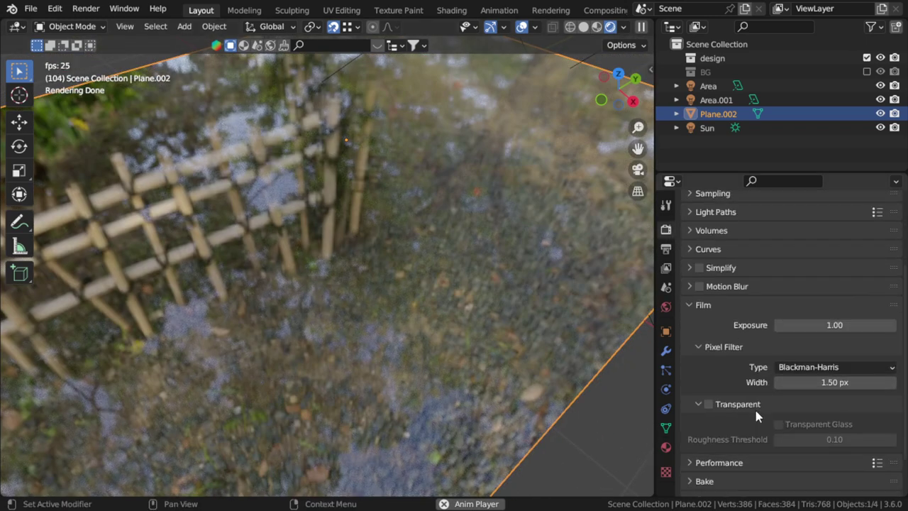
left_click(709, 404)
scroll(529, 315, "down", 3)
middle_click_drag(529, 315, 502, 329)
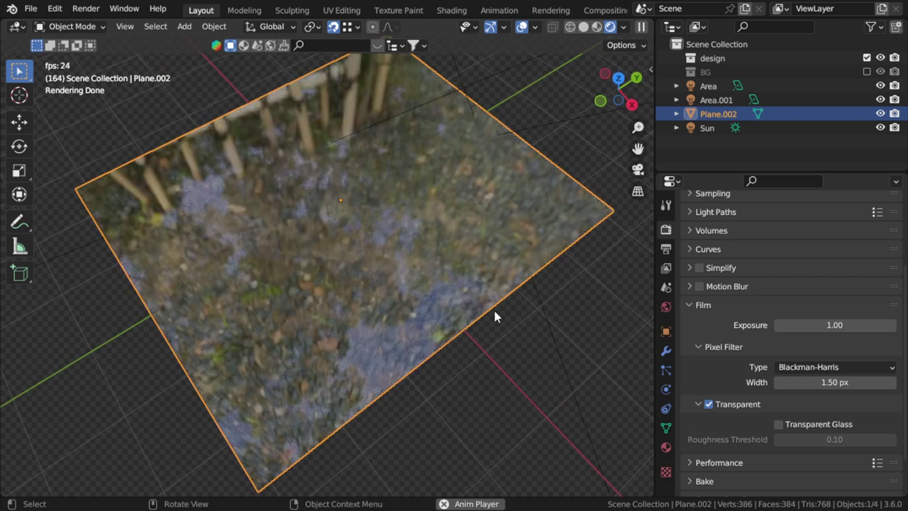
- Pick the brick-floor HDRI for the viewport preview
left_click(624, 27)
left_click(604, 153)
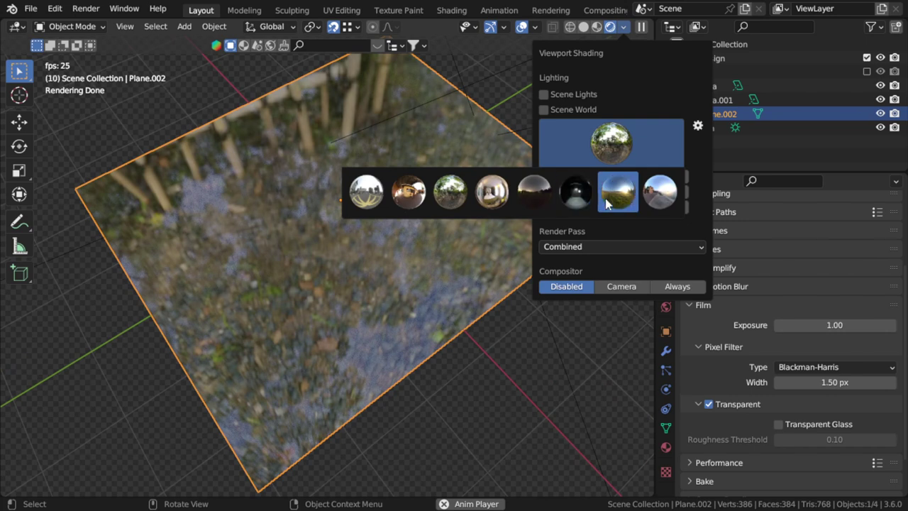
left_click(659, 192)
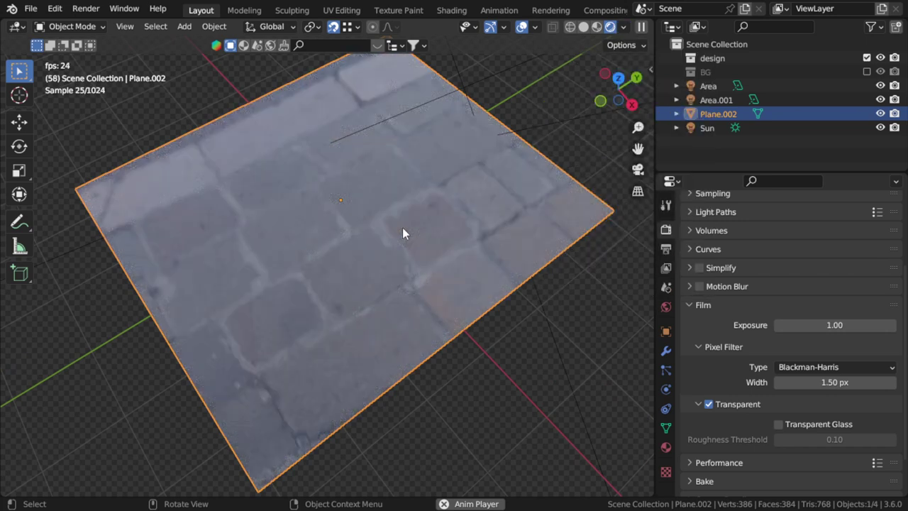
middle_click_drag(402, 227, 479, 256)
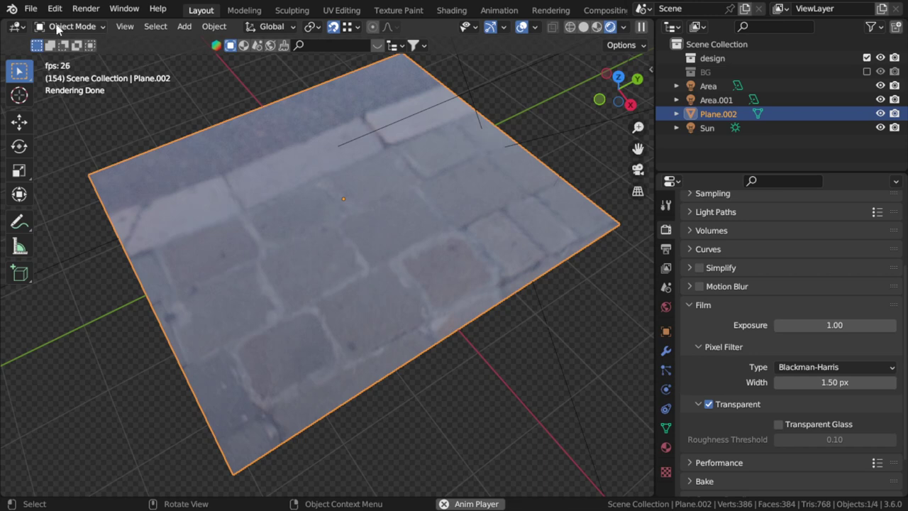
left_click(19, 26)
- Add a Node Wrangler Texture Coordinate, Mapping and Image Texture chain feeding the glass colour
key("Return")
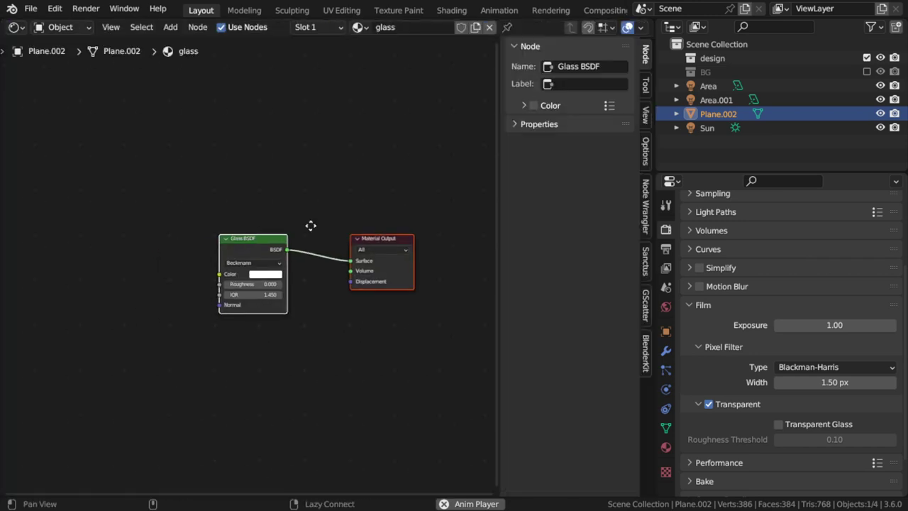
key("shift+a")
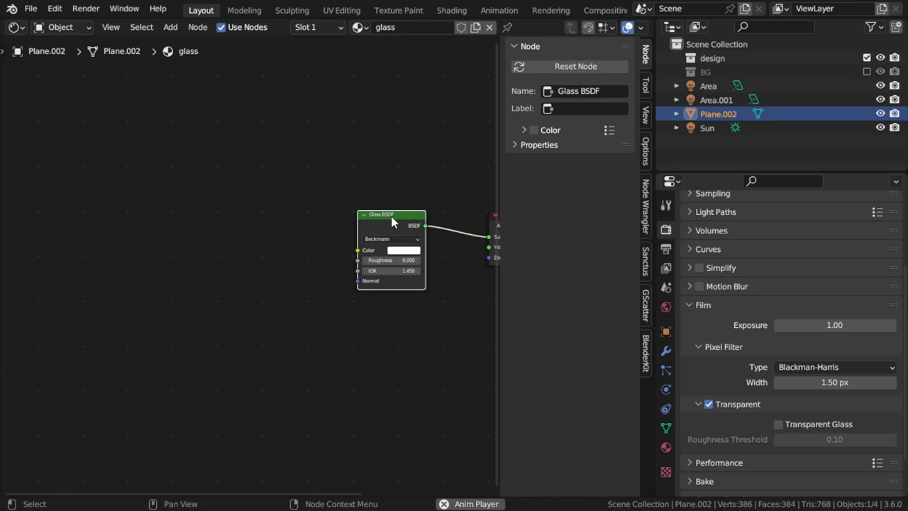
key("ctrl+t")
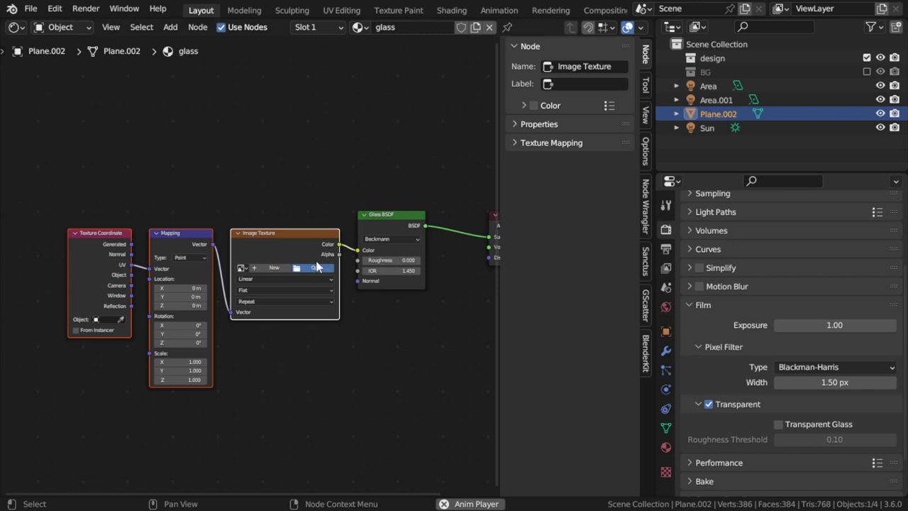
- Browse the image file browser to the POLIIGON Surface Imperfections textures folder
left_click(316, 268)
left_click(457, 80)
type("G:\\TEXTURES\\POLIIGON Surface Imperfections")
key("Return")
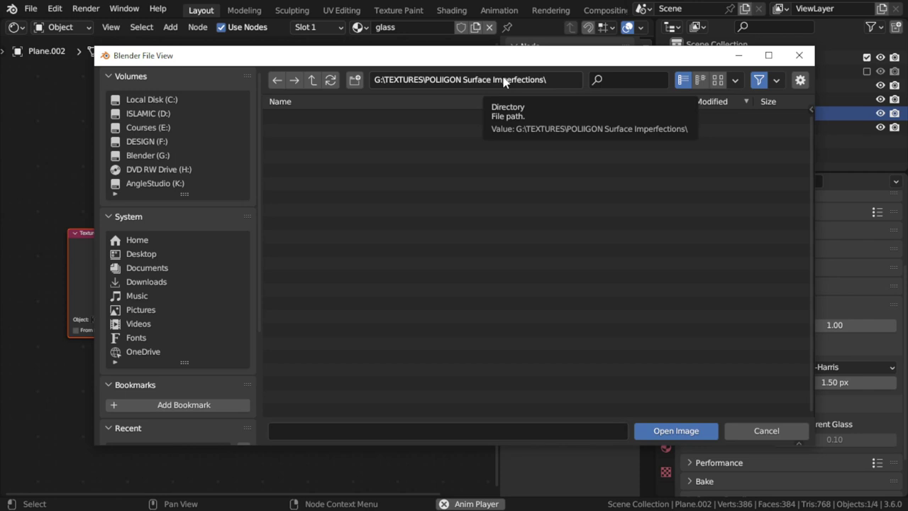
left_click(504, 80)
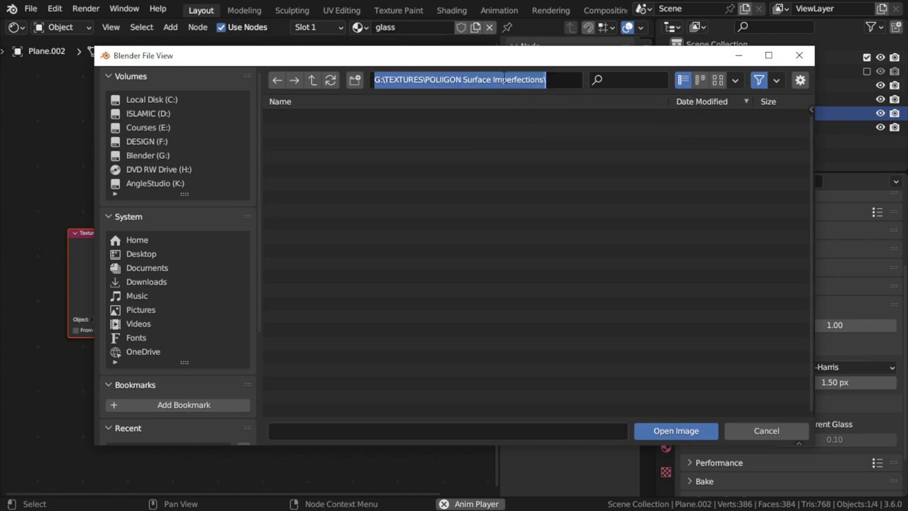
- Reopen the texture file browser at the pasted Surface Imperfections folder path
key("Return")
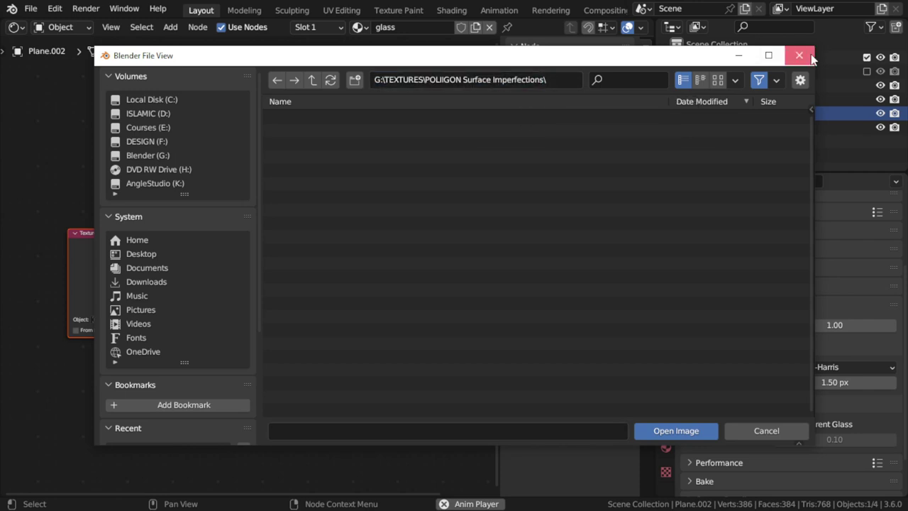
left_click(800, 55)
left_click(330, 273)
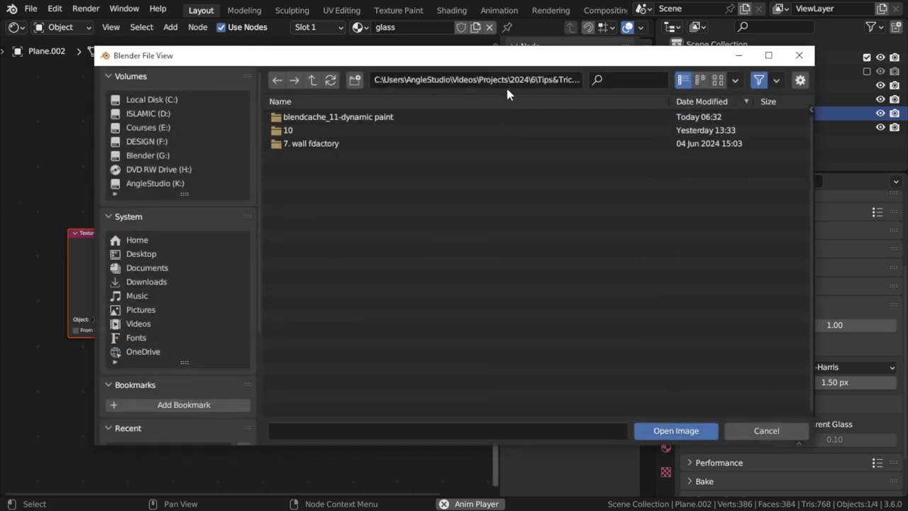
left_click(504, 84)
type("G:\\TEXTURES\\POLIIGON Surface Imperfections\\")
key("Return")
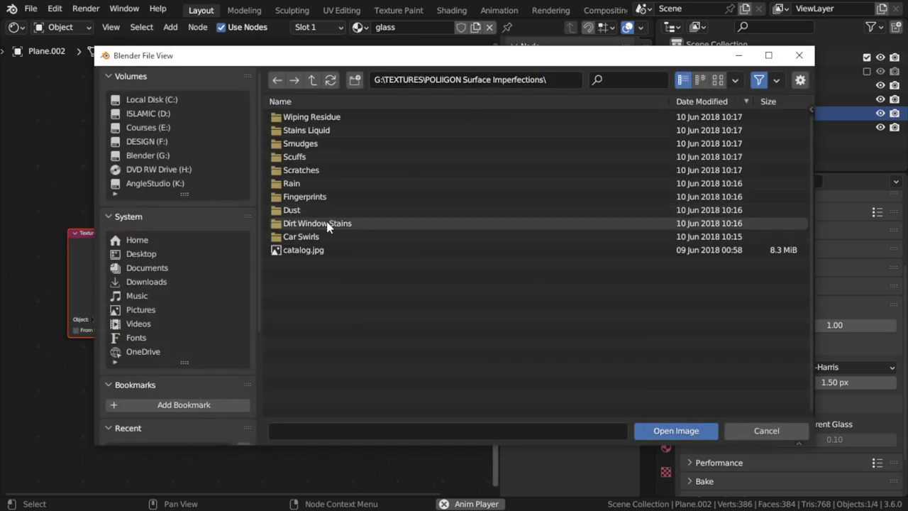
- Load ScratchesLight003_OVERLAY_VAR2_HIRES.jpg from the Scratches folder into the Image Texture node
left_click(313, 172)
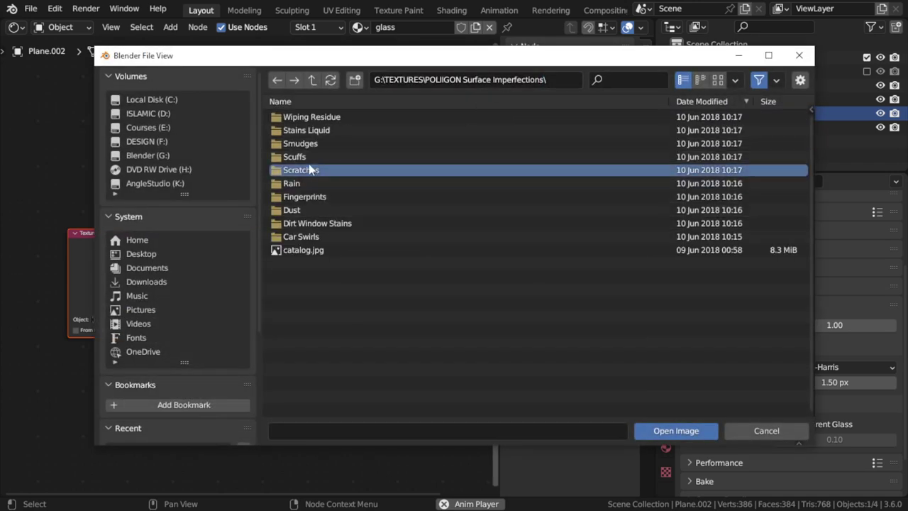
double_click(309, 171)
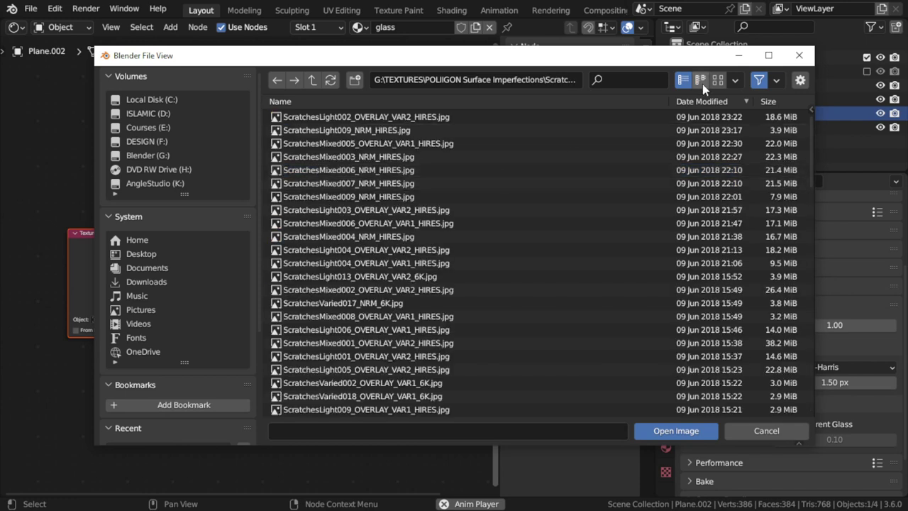
left_click(717, 81)
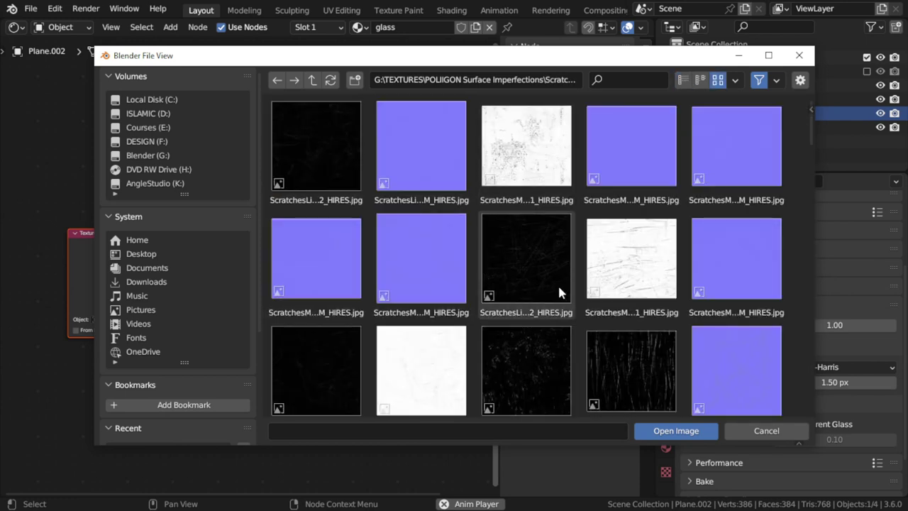
scroll(559, 291, "down", 3)
left_click(530, 220)
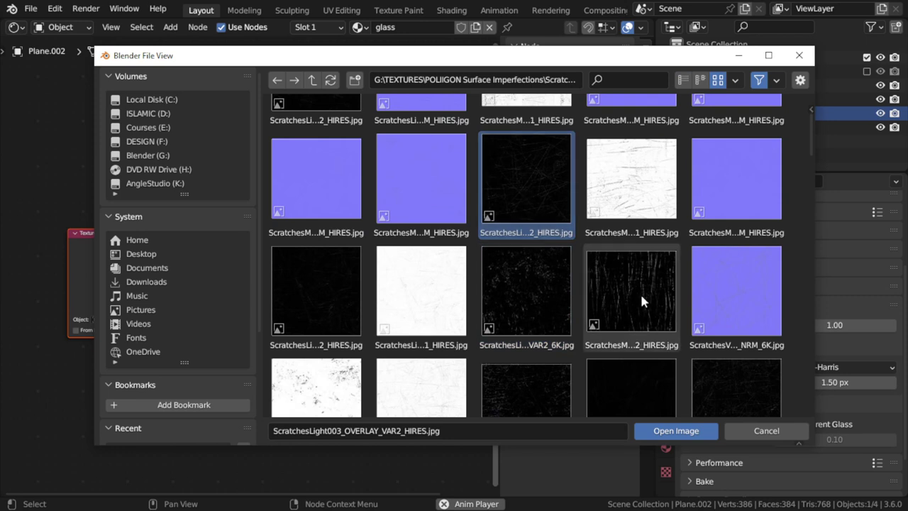
left_click(655, 431)
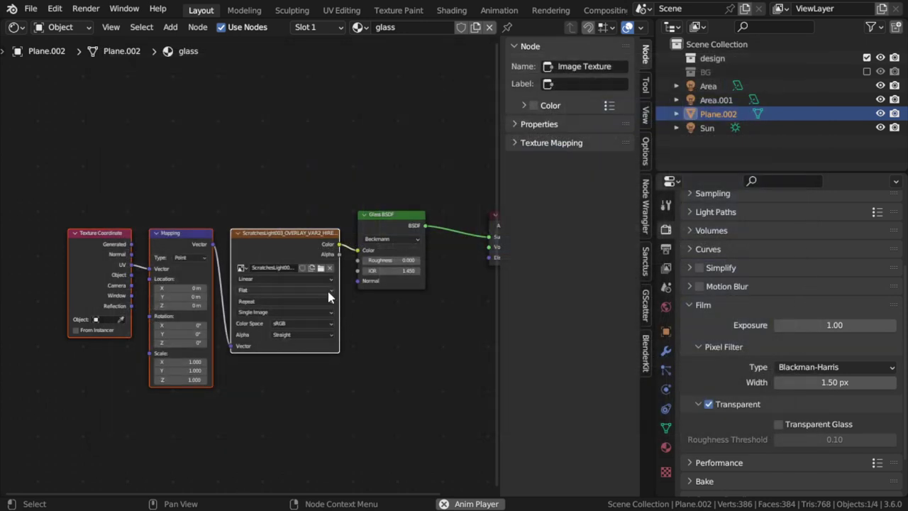
- Map the texture from Generated coordinates with Box projection and a 0.2 blend
scroll(329, 297, "up", 2)
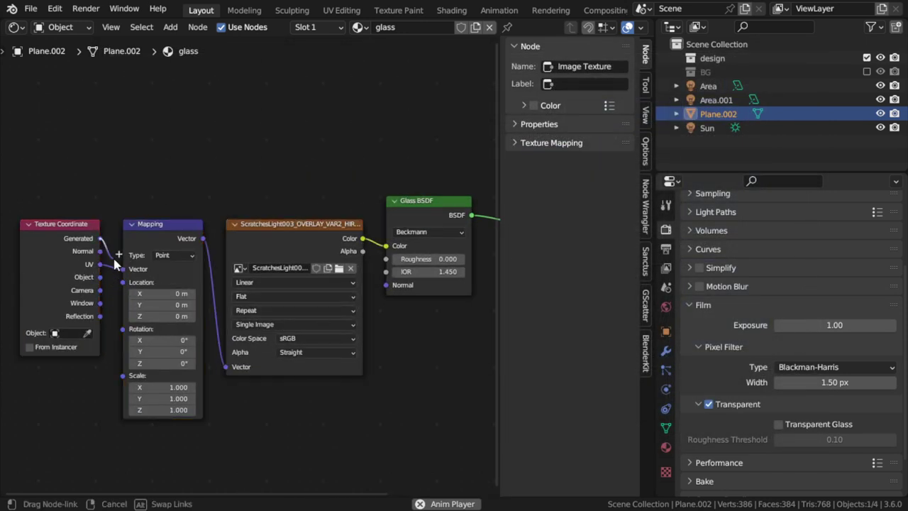
left_click_drag(100, 238, 123, 269)
left_click(254, 296)
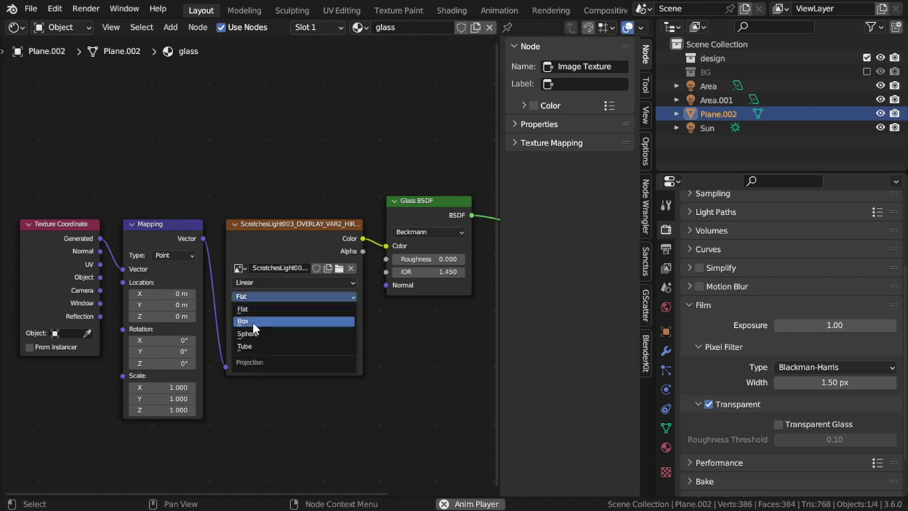
left_click(254, 320)
left_click(291, 311)
type("0.2")
key("Return")
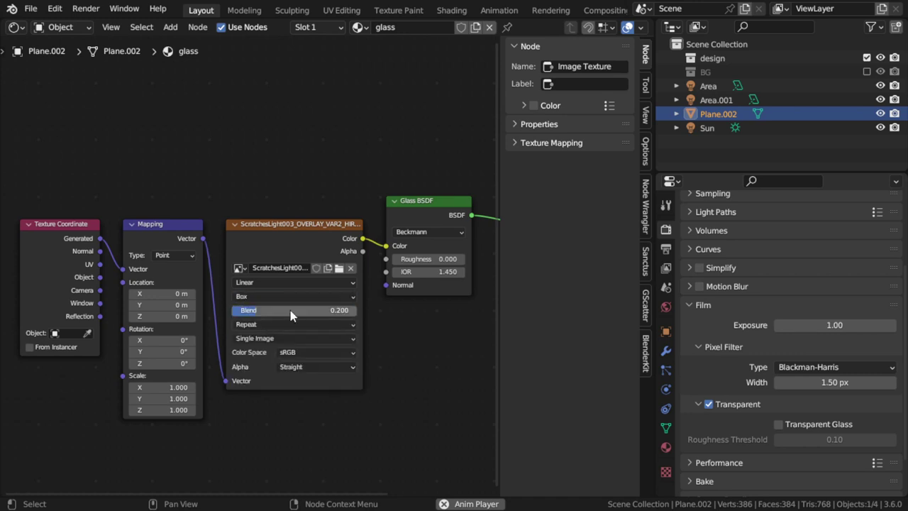
- Make room and insert a Color Ramp between the image texture and Glass BSDF
scroll(355, 312, "right", 3)
scroll(348, 284, "right", 4)
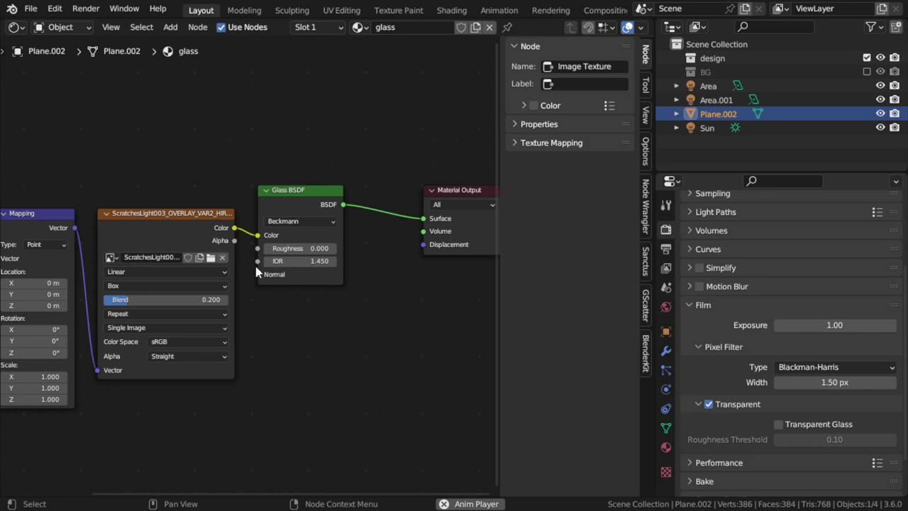
left_click_drag(326, 203, 441, 232)
left_click_drag(457, 196, 498, 195)
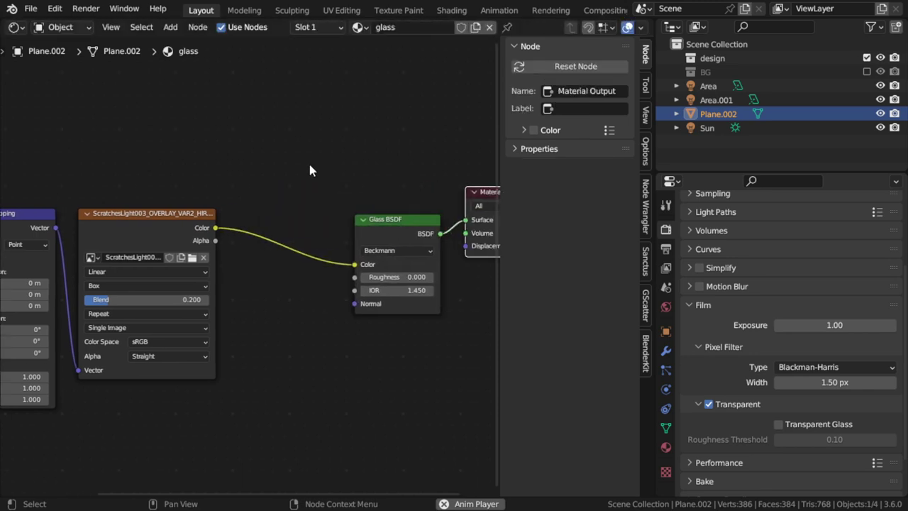
key("shift+a")
left_click(276, 166)
type("color")
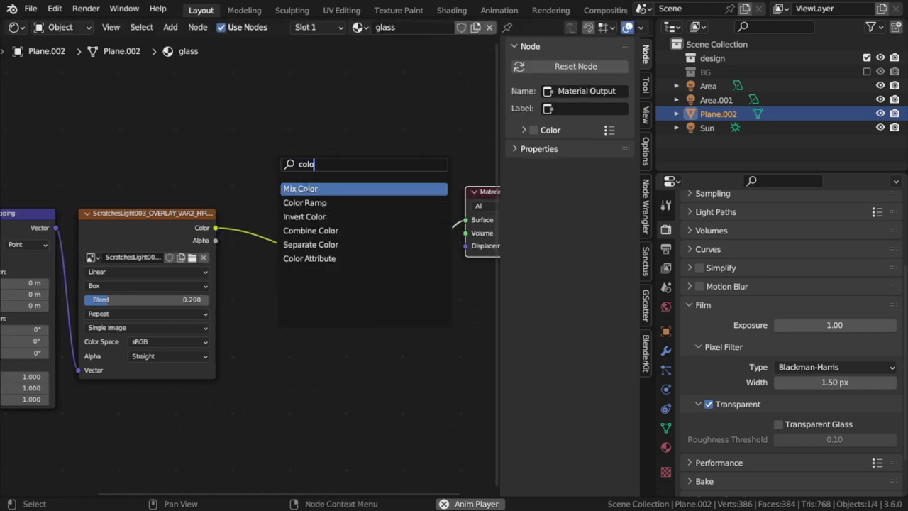
left_click(305, 203)
left_click(263, 232)
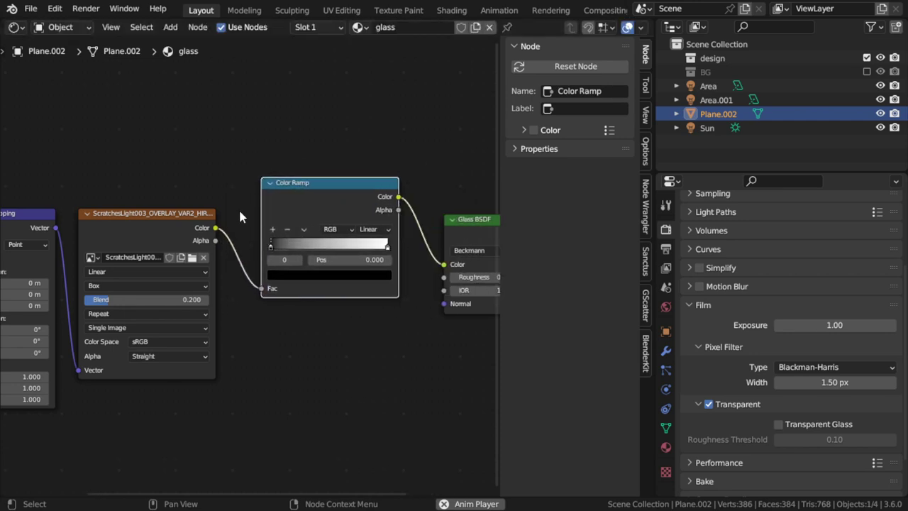
- Set the Mapping scale to 3 on both X and Y
scroll(198, 393, "left", 5, "ctrl")
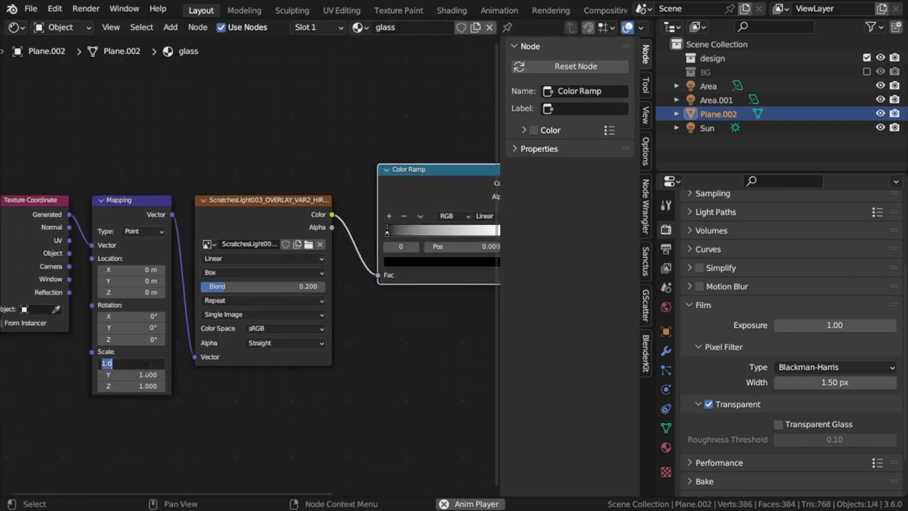
left_click_drag(141, 363, 144, 374)
type("3")
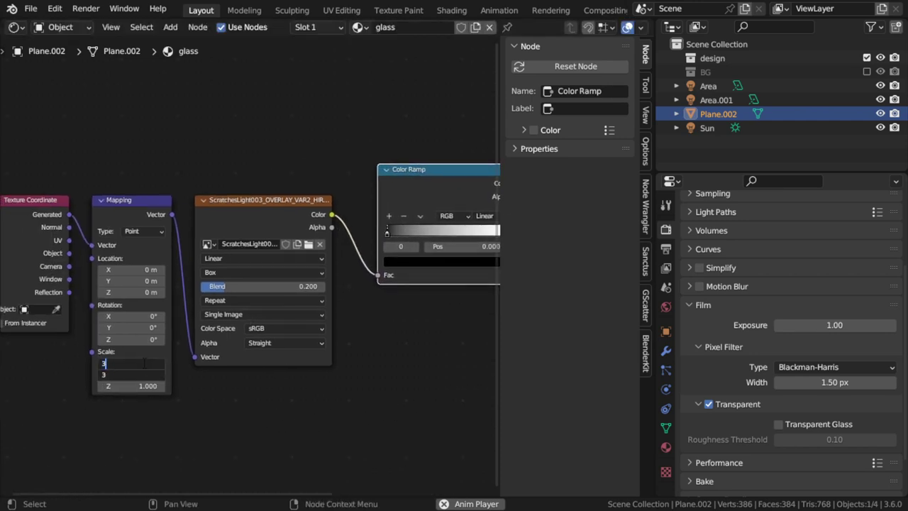
key("Return")
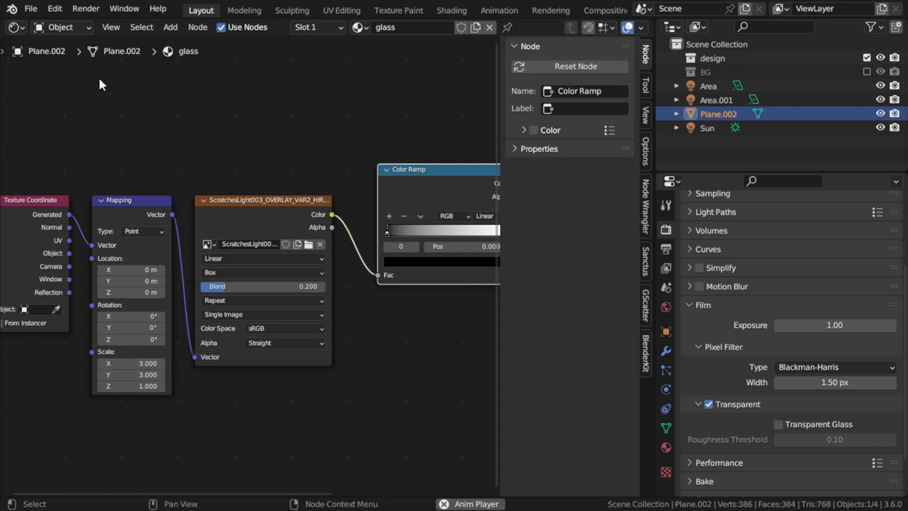
left_click(15, 31)
- Check the plane in the rendered 3D viewport before returning to the shader editor
key("Return")
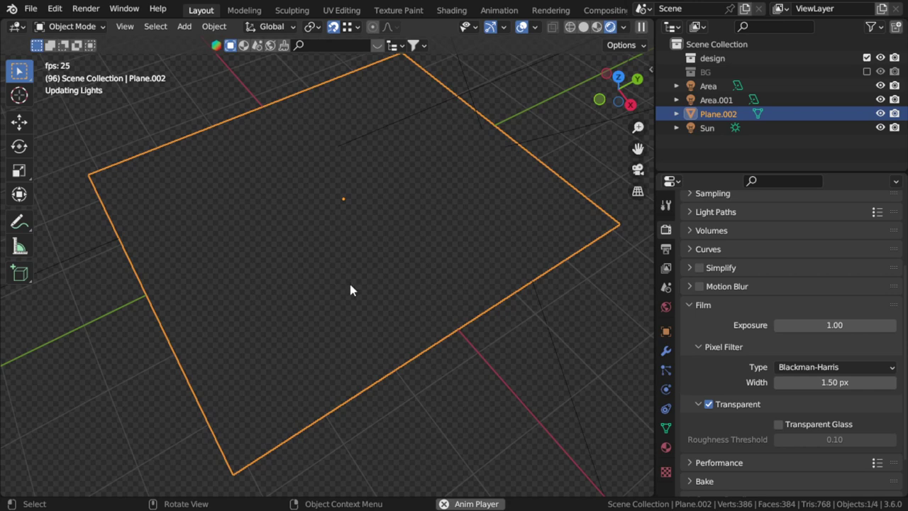
key("space")
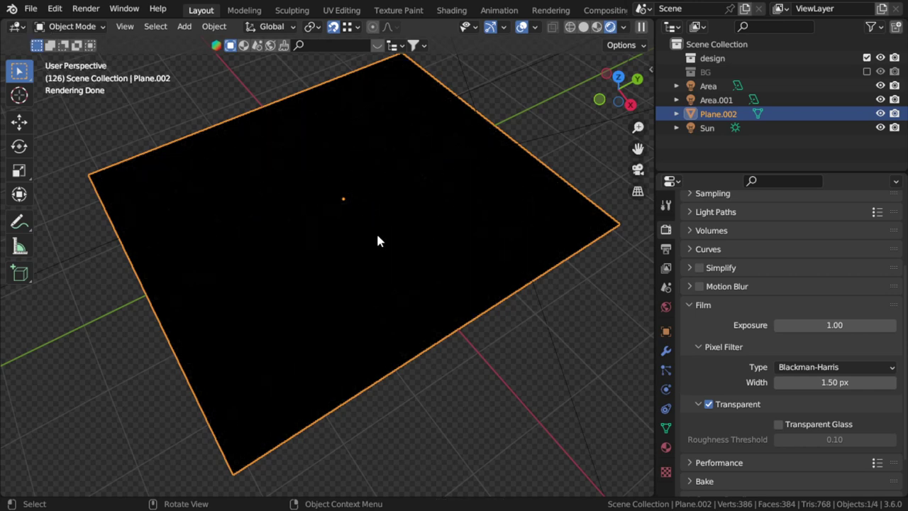
left_click(16, 27)
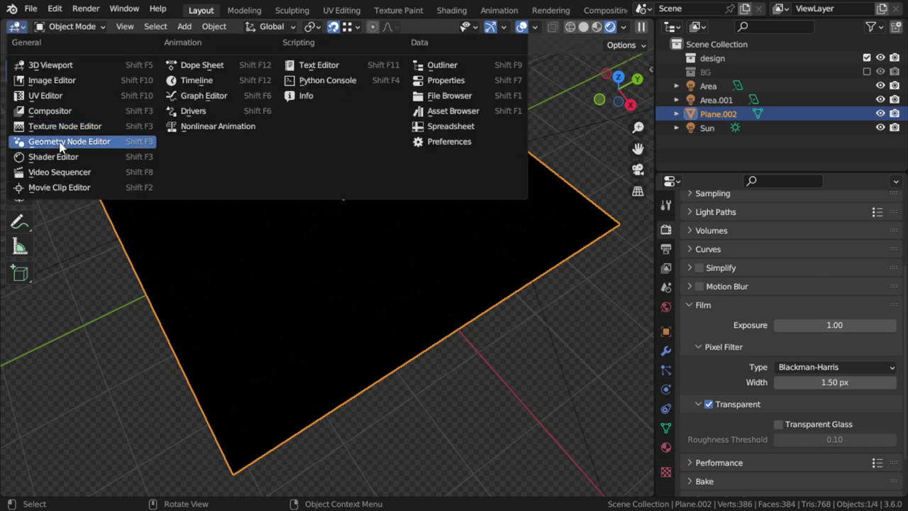
key("Return")
- Connect the Color Ramp to Glass Roughness and pull the black stop to about 0.168
mouse_move(392, 286)
middle_mouse_down()
mouse_move(259, 298)
mouse_move(263, 320)
mouse_move(305, 278)
middle_mouse_up()
left_click_drag(318, 268, 319, 279)
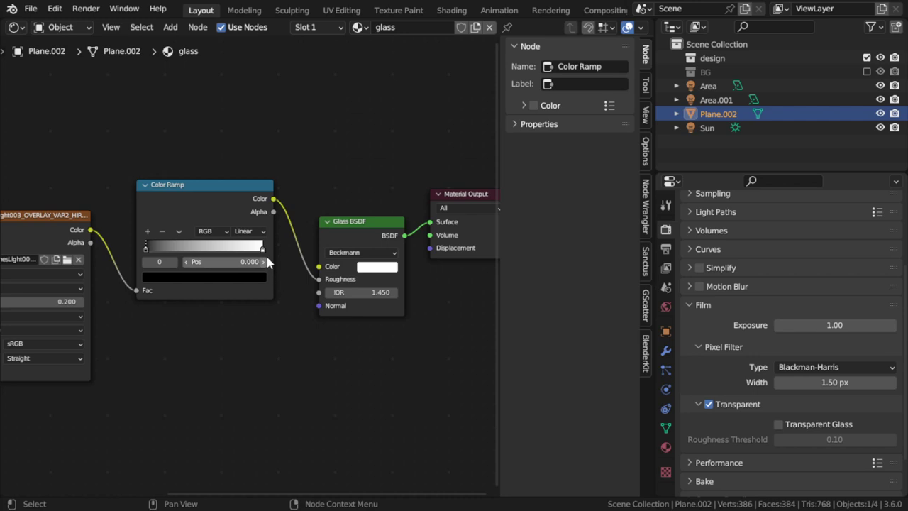
left_click_drag(262, 248, 243, 248)
left_click_drag(137, 247, 165, 251)
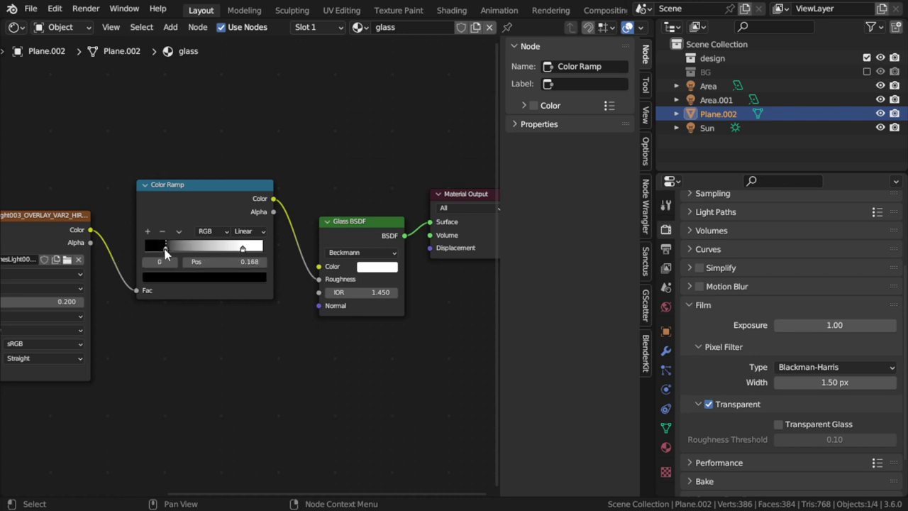
left_click(16, 27)
key("Return")
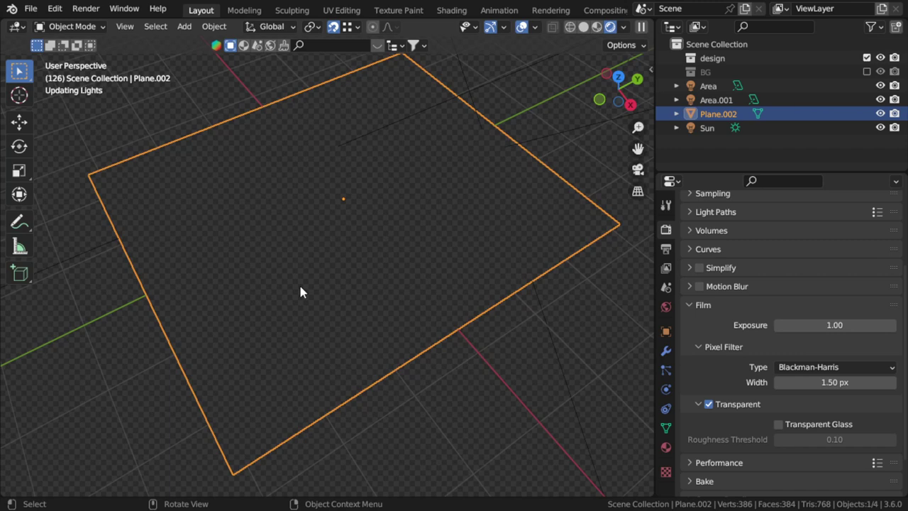
- Orbit the plane in Material Preview with Material properties shown, then split the view vertically
middle_click_drag(383, 278, 385, 291)
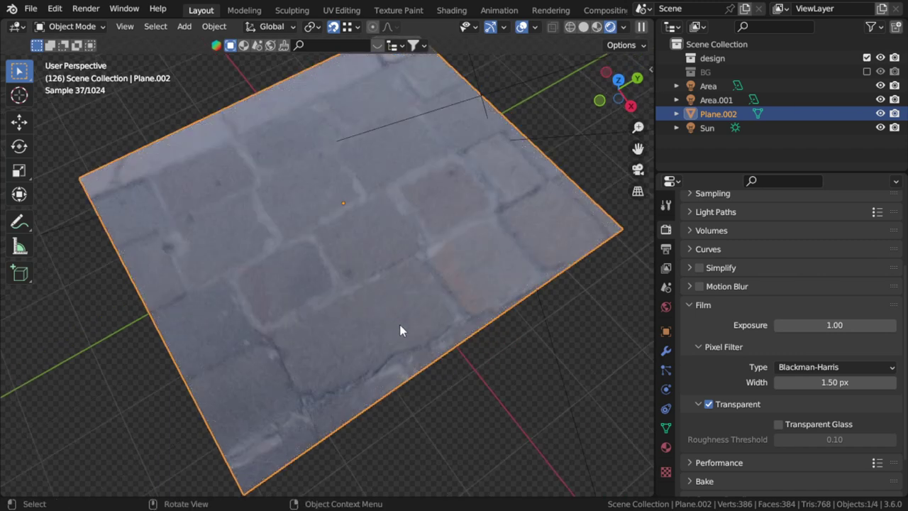
mouse_move(399, 324)
middle_mouse_down()
mouse_move(406, 246)
mouse_move(501, 114)
middle_mouse_up()
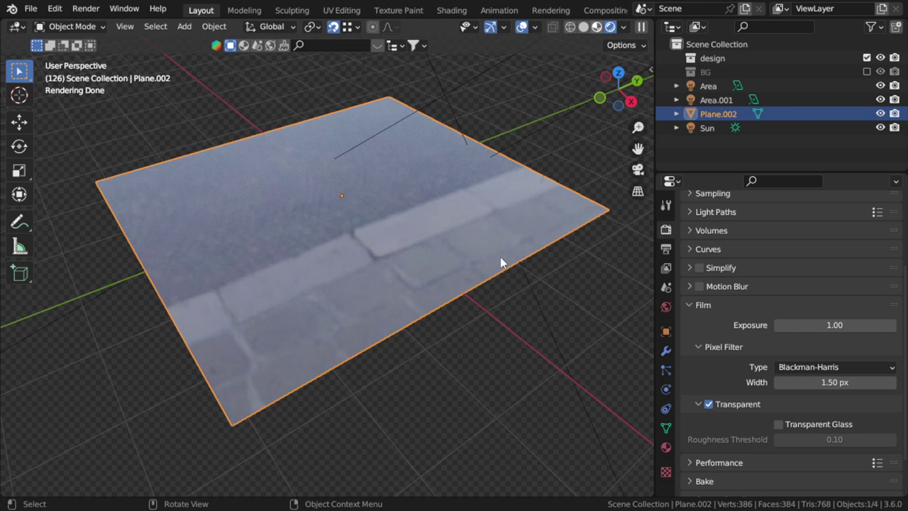
key("z")
left_click(665, 447)
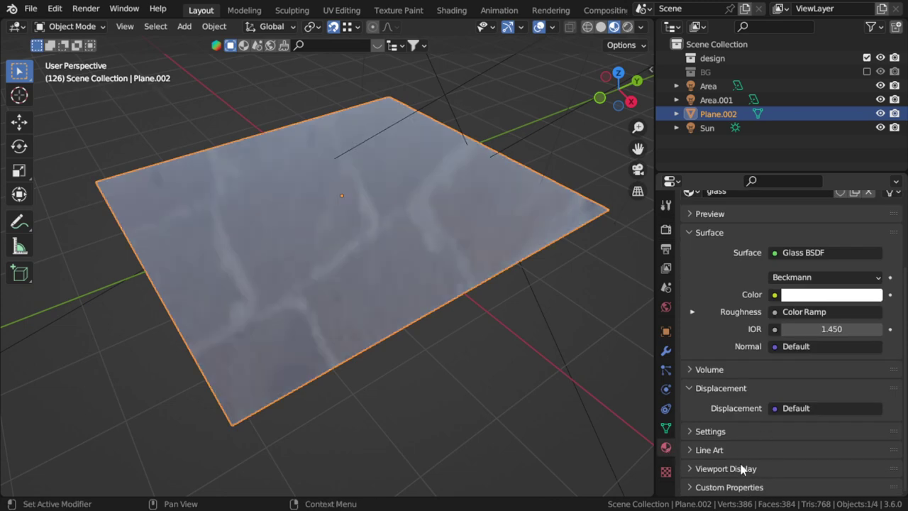
mouse_move(447, 294)
middle_mouse_down()
mouse_move(444, 335)
mouse_move(435, 330)
mouse_move(457, 259)
mouse_move(440, 241)
middle_mouse_up()
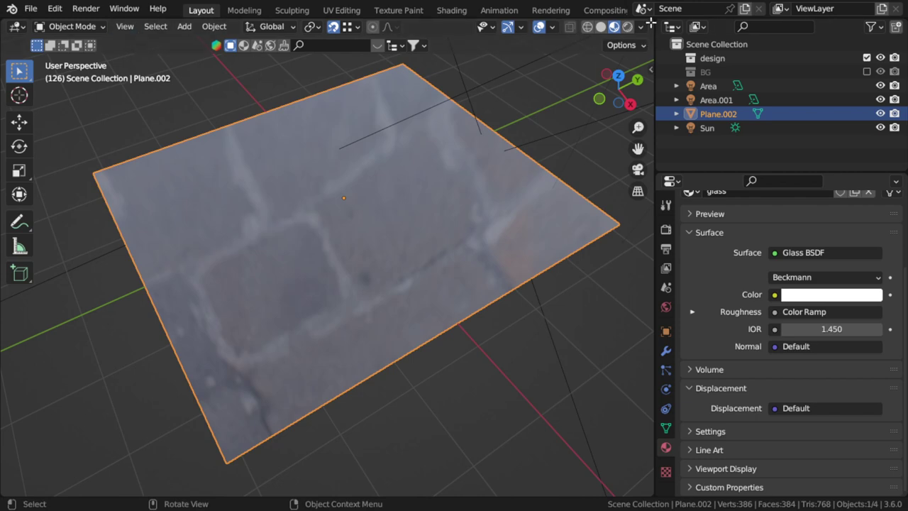
left_click_drag(651, 26, 527, 183)
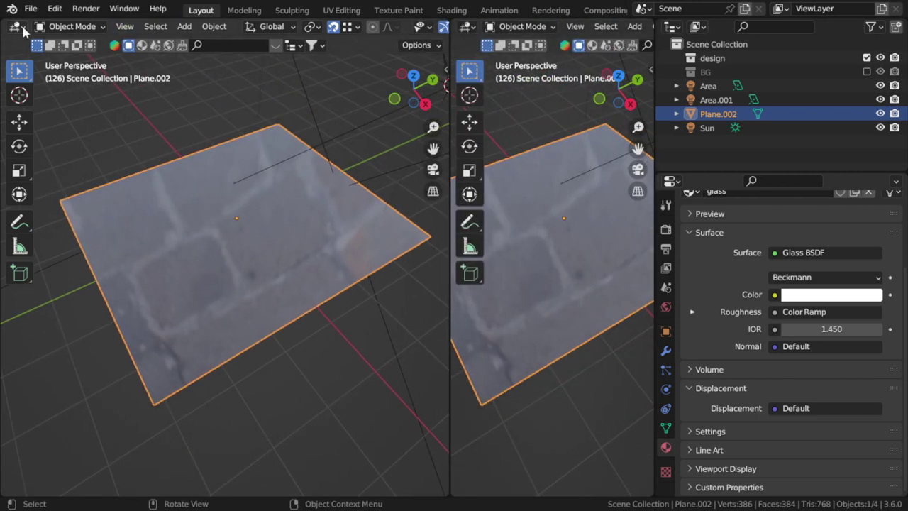
- Make the left area a Shader Editor and preview the Color Ramp, muting it to compare
left_click(15, 27)
left_click(56, 153)
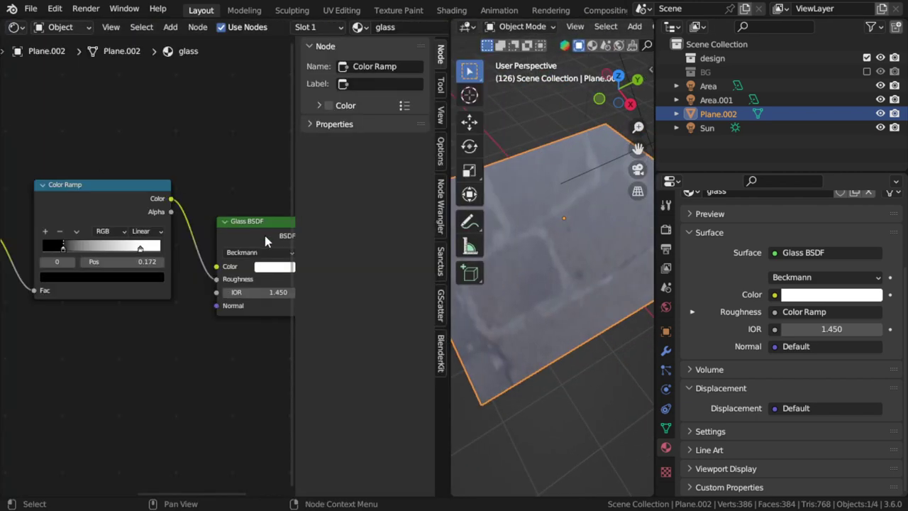
left_click(123, 195, "ctrl+shift")
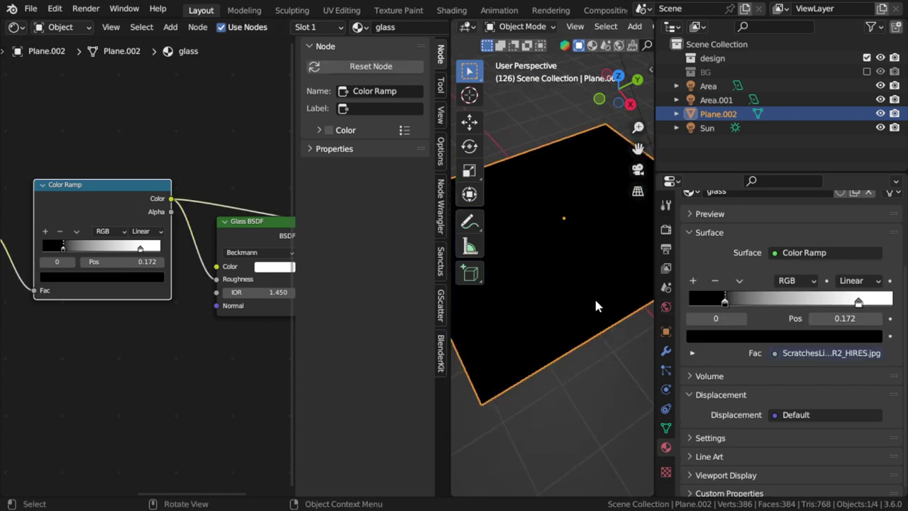
mouse_move(85, 291)
left_mouse_down("alt")
mouse_move(23, 290)
mouse_move(190, 181)
mouse_move(189, 206)
left_mouse_up("alt")
key("m")
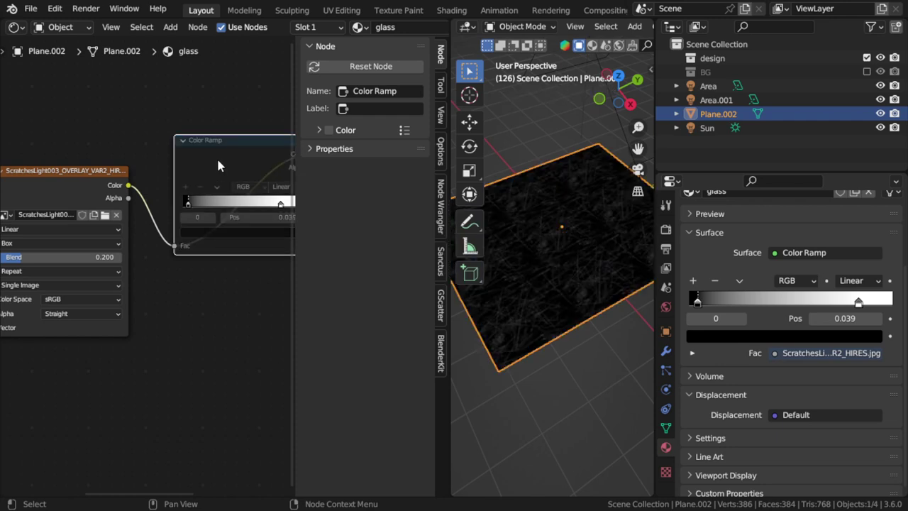
middle_click_drag(218, 165, 118, 179)
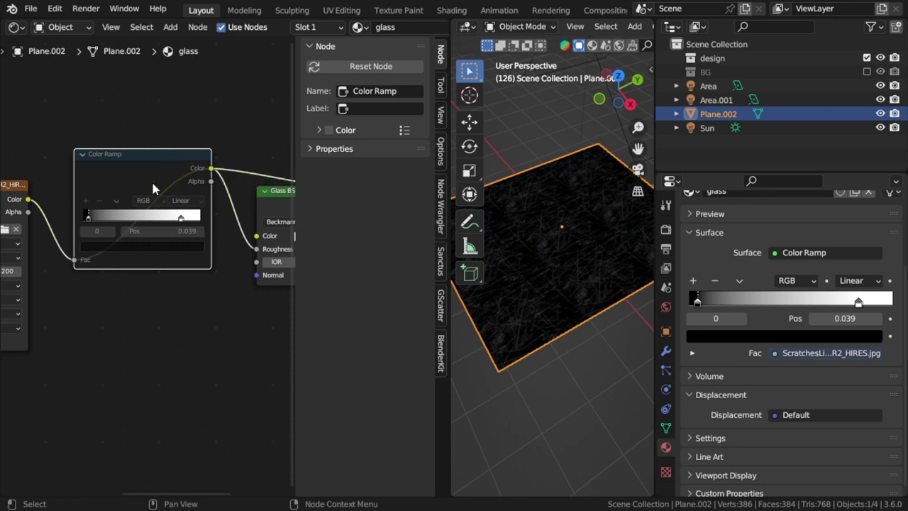
key("m")
middle_click_drag(193, 239, 201, 239)
scroll(201, 239, "up", 1)
- Move the Color Ramp stops to black at 0.000 and white at 0.759
left_click_drag(199, 210, 240, 211)
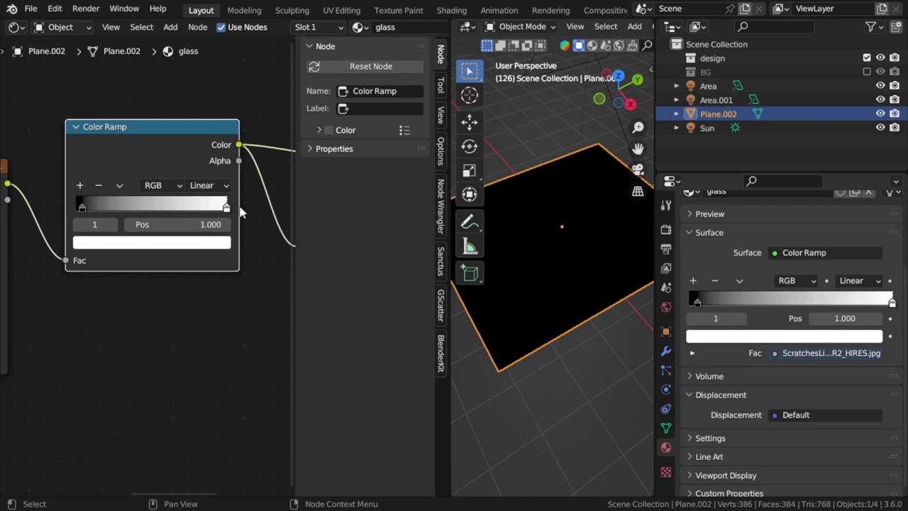
middle_click_drag(85, 208, 77, 206)
left_click_drag(75, 206, 67, 206)
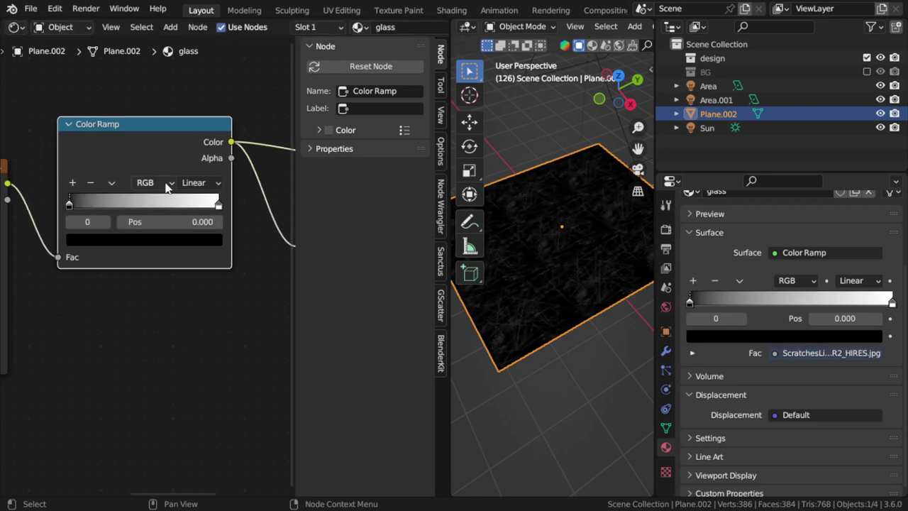
middle_click_drag(243, 259, 216, 269)
left_click_drag(190, 210, 151, 221)
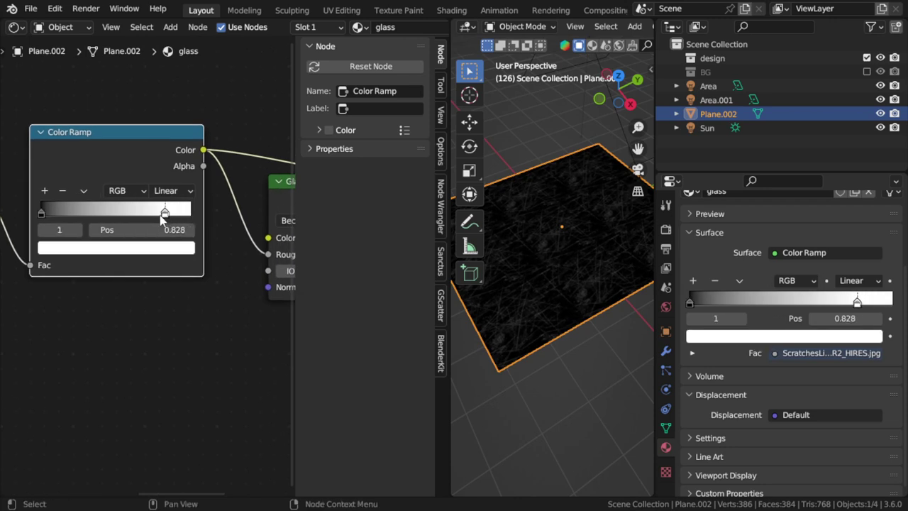
- Restore Glass BSDF as the material output and reframe the Color Ramp node
middle_click_drag(222, 219, 119, 225)
left_click(208, 193, "ctrl+shift")
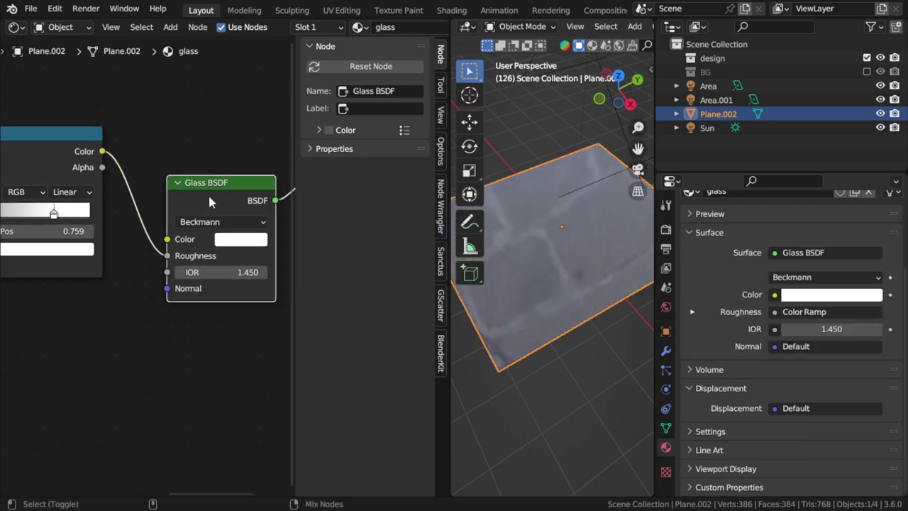
scroll(552, 264, "up", 2)
scroll(552, 264, "up", 2)
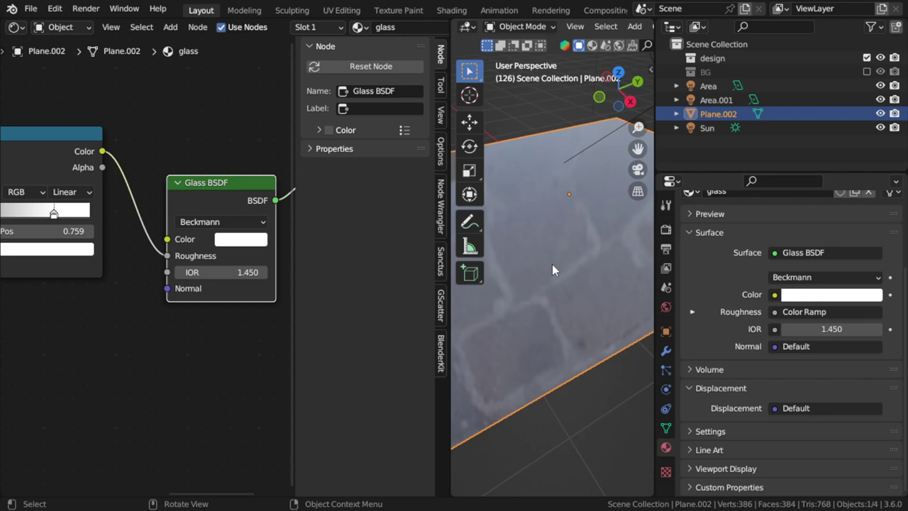
scroll(552, 264, "up", 3)
scroll(573, 265, "down", 3)
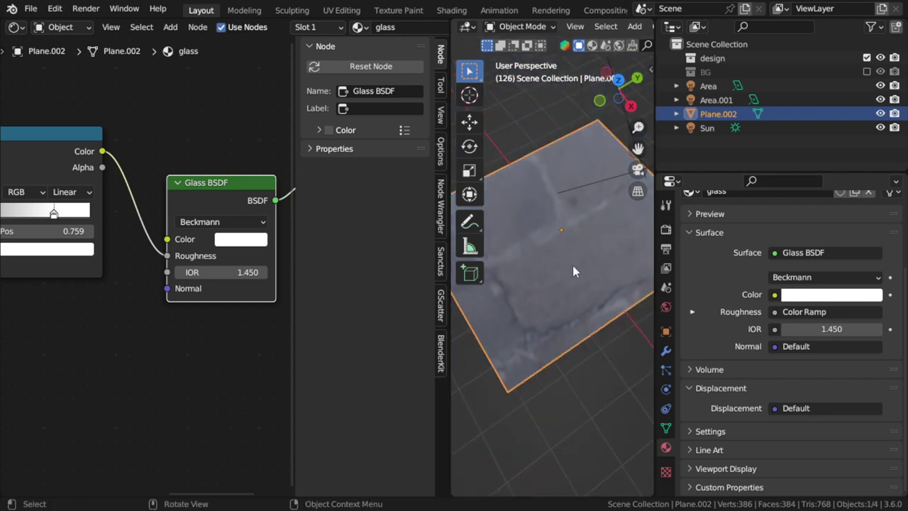
scroll(573, 266, "down", 2)
middle_click_drag(3, 290, 161, 313)
- Set the scratches Image Texture colour space to Non-Color
middle_click_drag(37, 320, 184, 321)
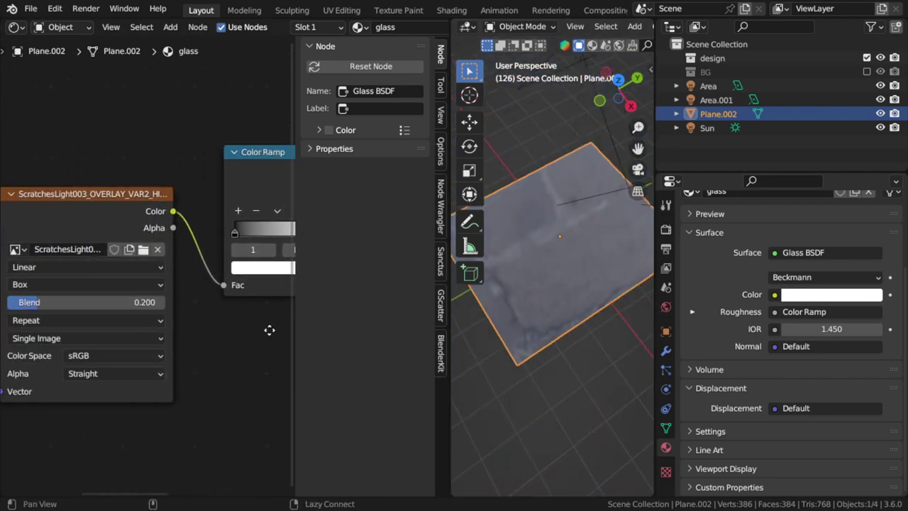
left_click(109, 349)
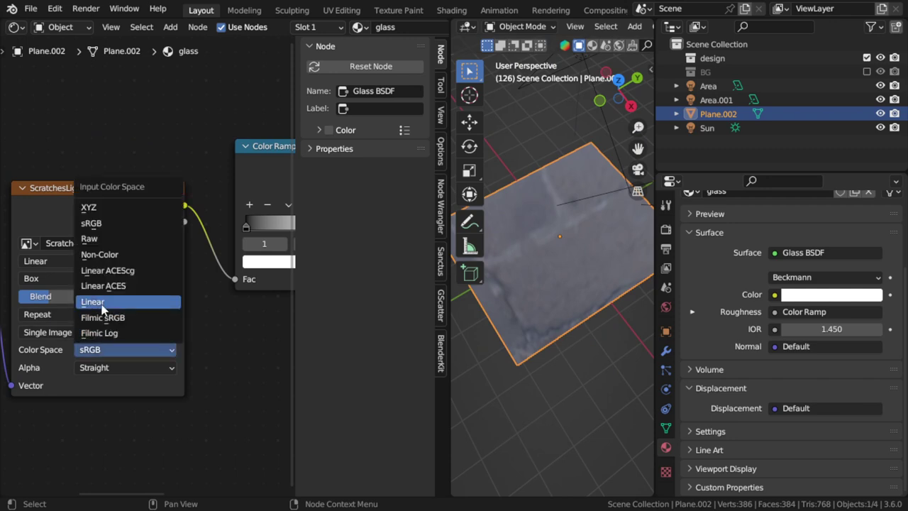
key("Return")
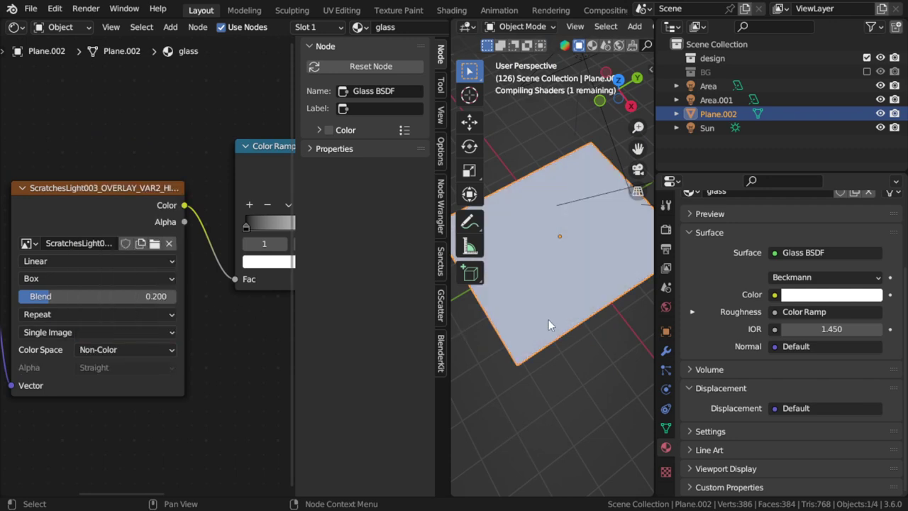
middle_click_drag(548, 319, 550, 305)
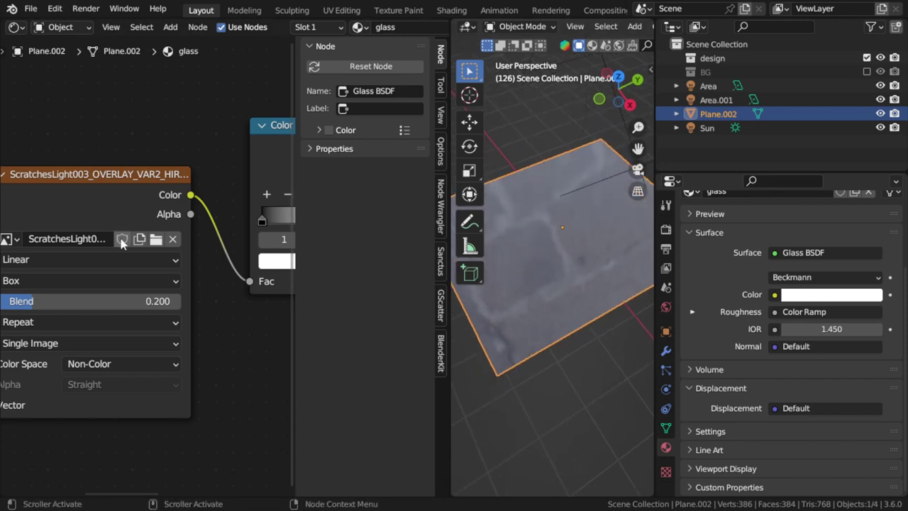
scroll(155, 257, "down", 2)
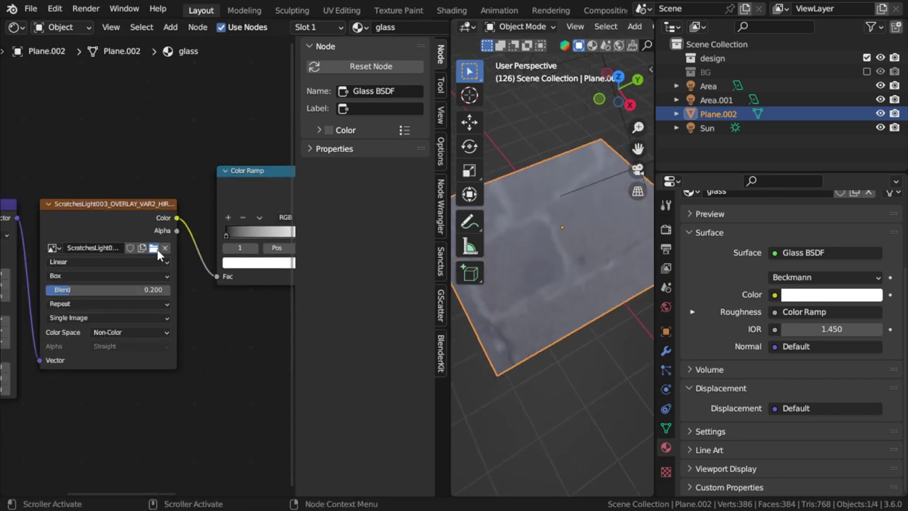
- Load ScratchesLight014_OVERLAY_VAR2_6K.jpg into the Image Texture node
left_click(153, 247)
scroll(606, 362, "down", 3)
scroll(596, 367, "down", 2)
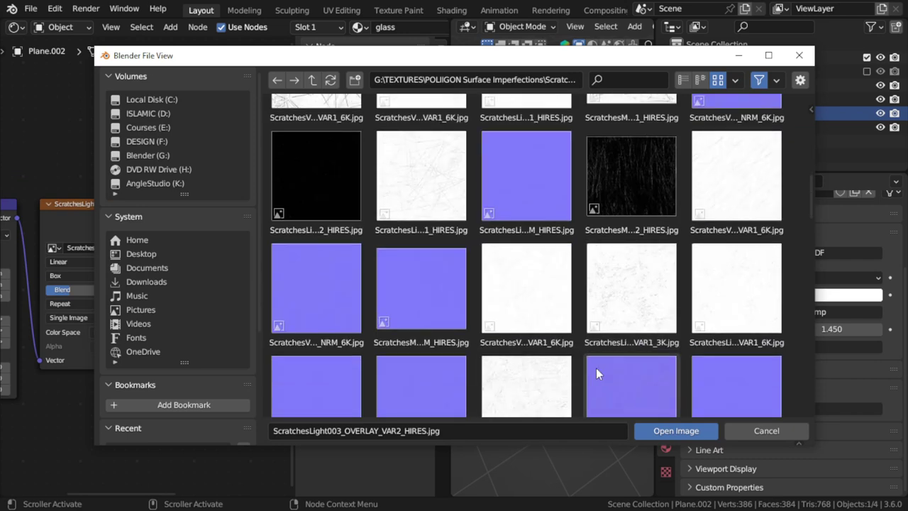
scroll(596, 367, "down", 2)
scroll(596, 369, "down", 2)
scroll(596, 371, "down", 2)
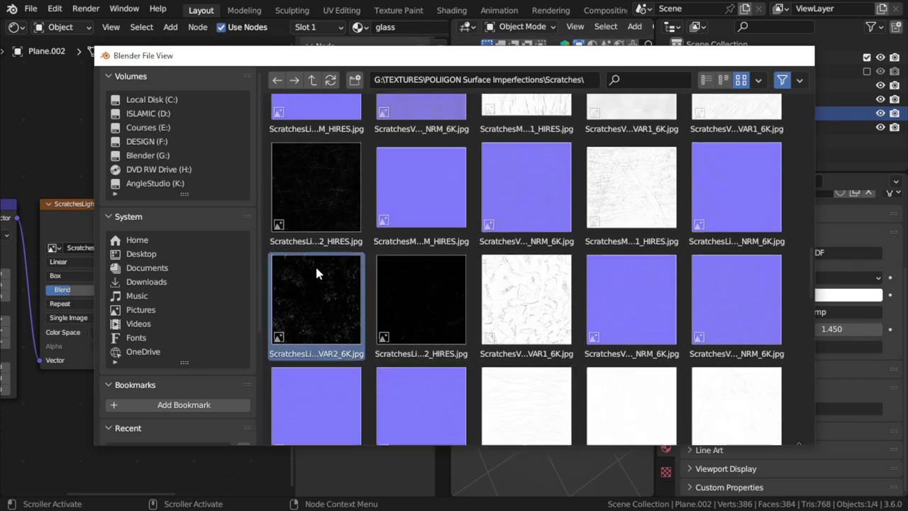
double_click(317, 269)
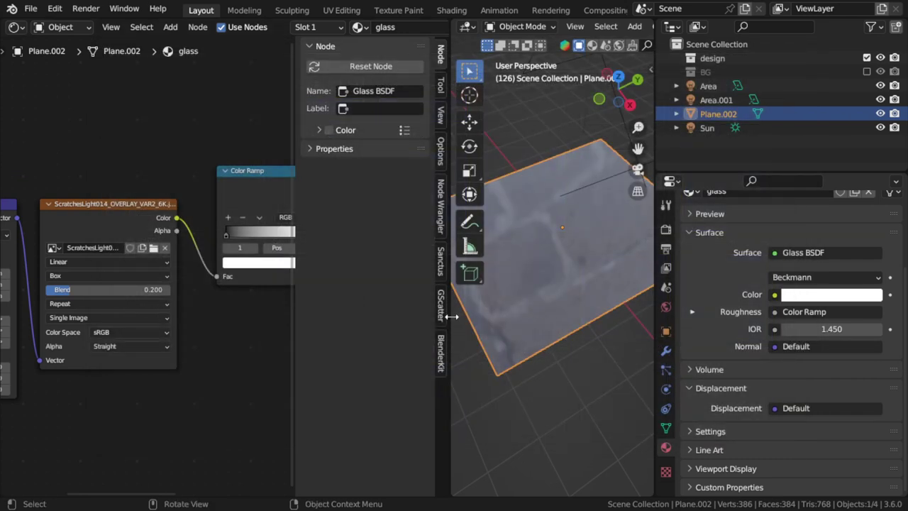
left_click_drag(447, 320, 368, 303)
- Switch the viewport to Rendered shading and orbit around the glass plane
scroll(600, 32, "down", 2)
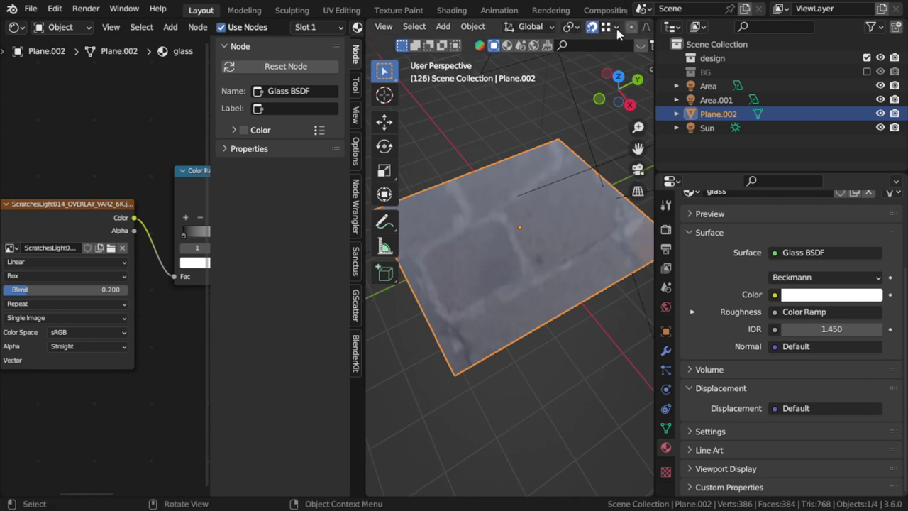
scroll(610, 27, "down", 2)
scroll(624, 28, "down", 2)
left_click(628, 26)
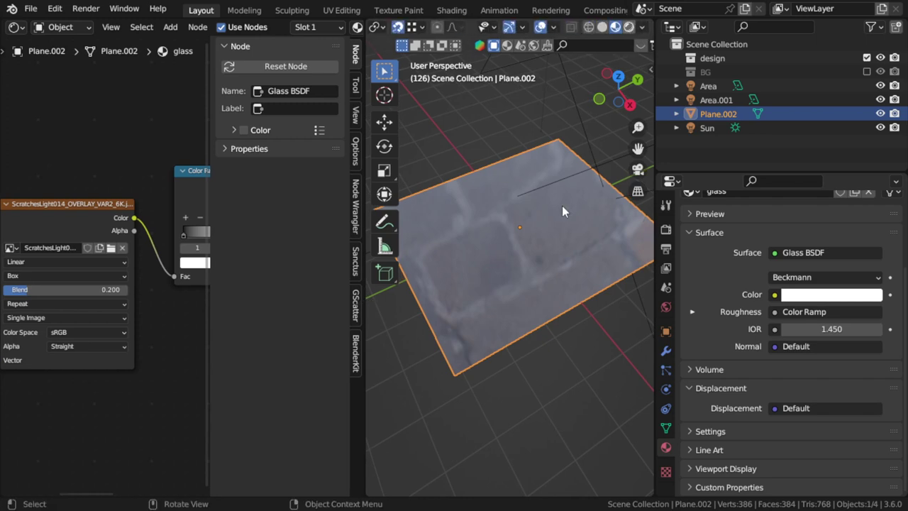
middle_click_drag(562, 206, 539, 289)
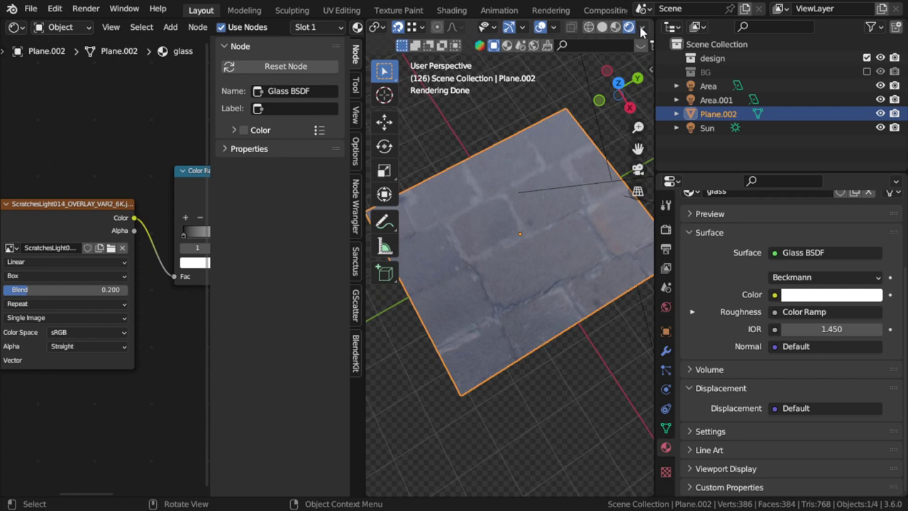
- Try different studio HDRIs to light the rendered preview
left_click(642, 27)
left_click(636, 126)
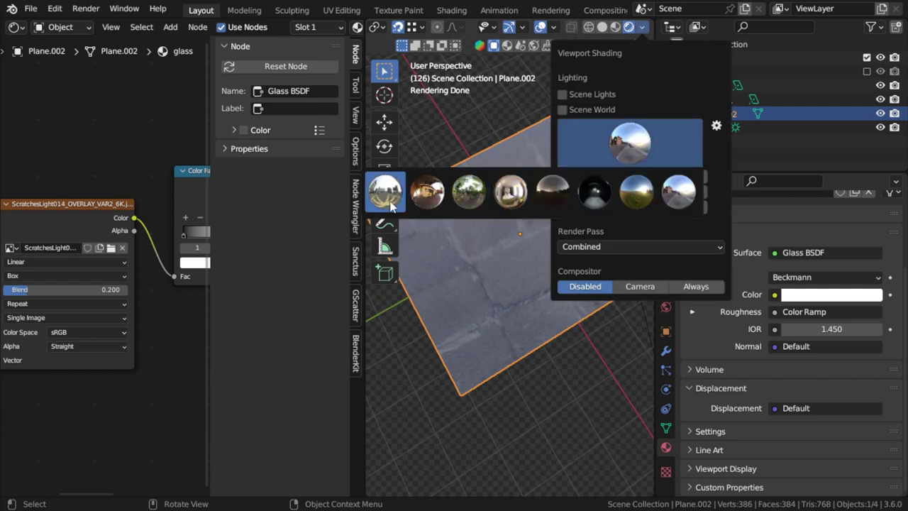
left_click(427, 191)
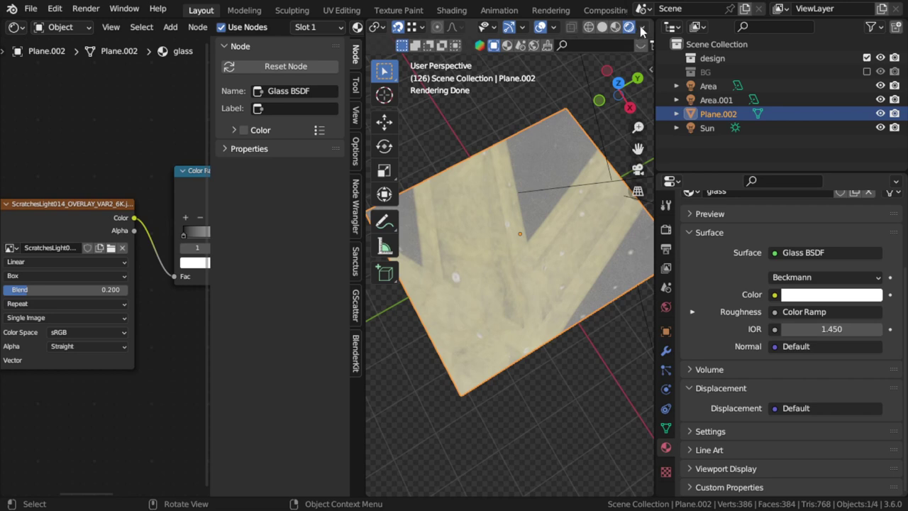
left_click(643, 27)
left_click(609, 153)
left_click(426, 192)
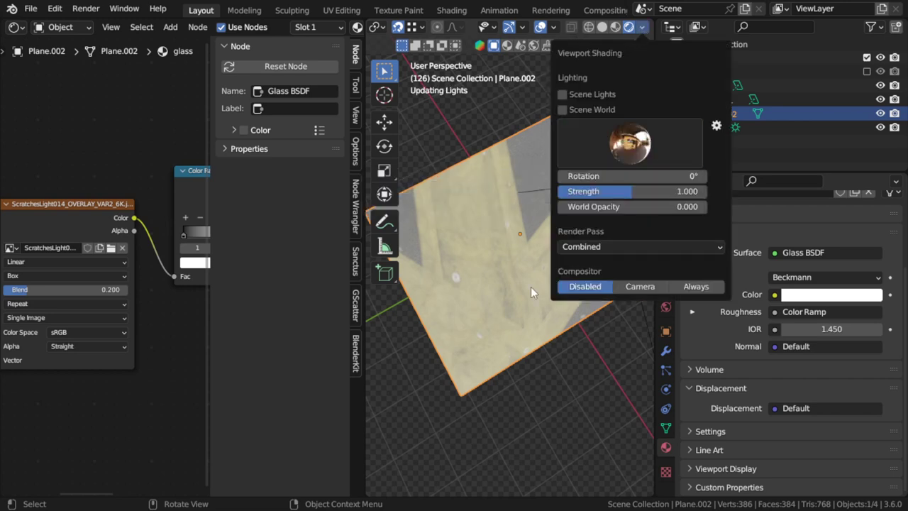
mouse_move(552, 387)
middle_mouse_down()
mouse_move(546, 302)
mouse_move(620, 308)
mouse_move(371, 323)
mouse_move(513, 288)
mouse_move(566, 333)
middle_mouse_up()
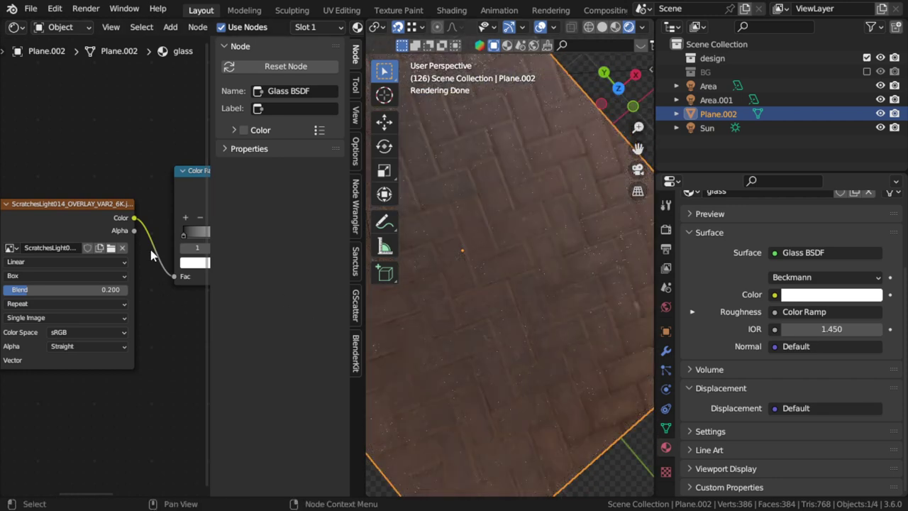
- Try the ramp on glass Color, then reconnect it to Roughness with its stop at 1.000
mouse_move(174, 274)
middle_mouse_down()
mouse_move(93, 298)
mouse_move(323, 299)
middle_mouse_up()
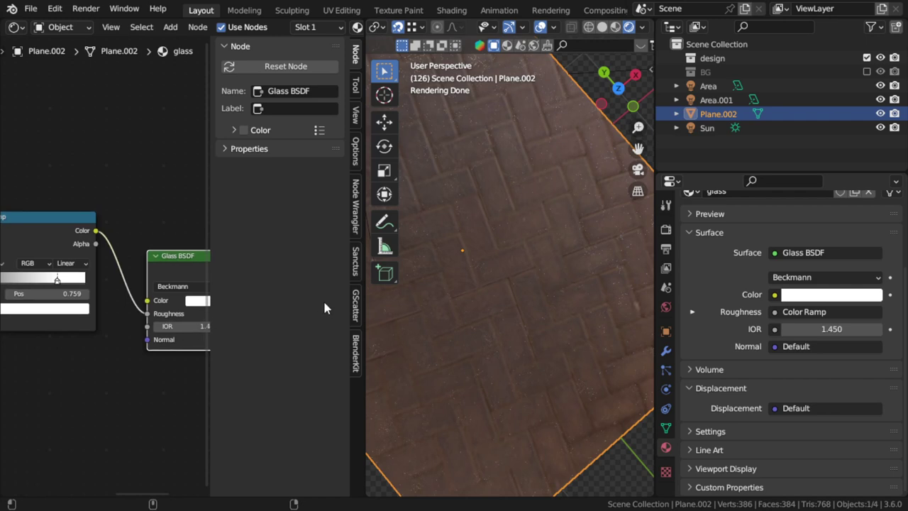
left_click_drag(146, 314, 130, 328)
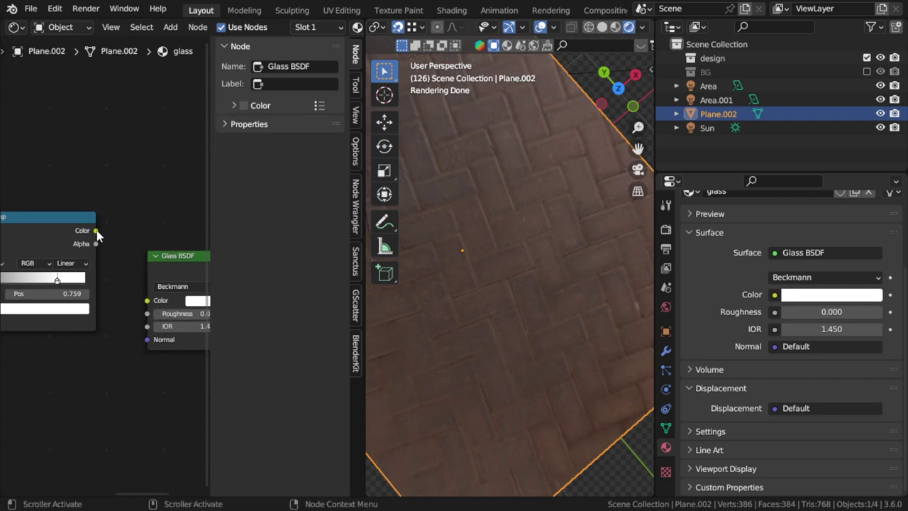
left_click_drag(95, 230, 146, 300)
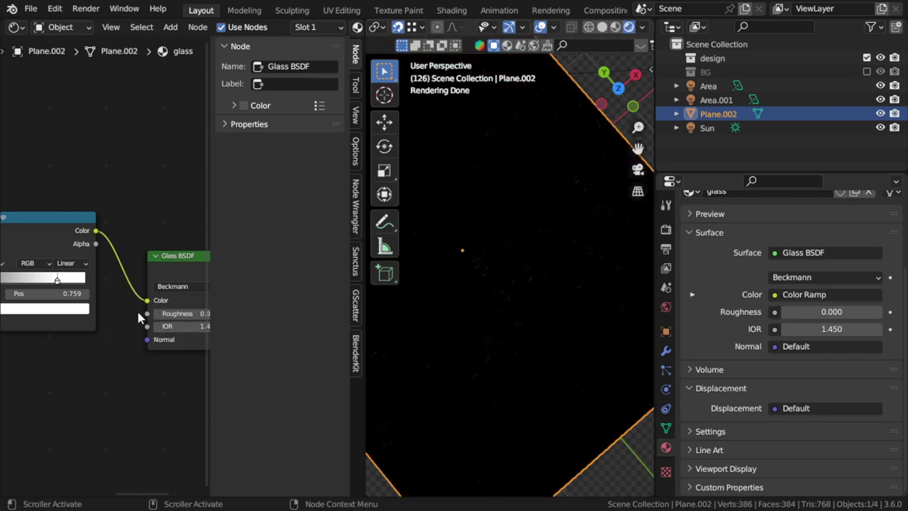
left_click_drag(147, 301, 138, 314)
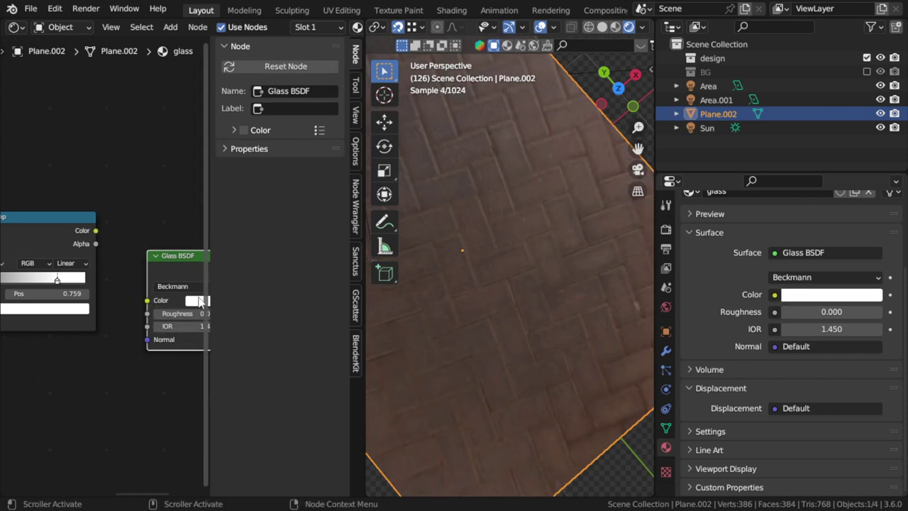
left_click_drag(96, 230, 148, 313)
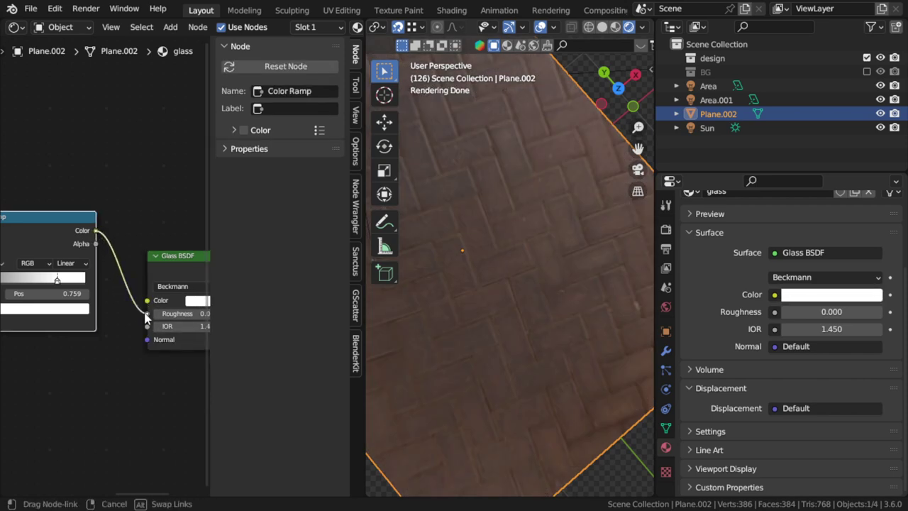
left_click_drag(57, 279, 92, 284)
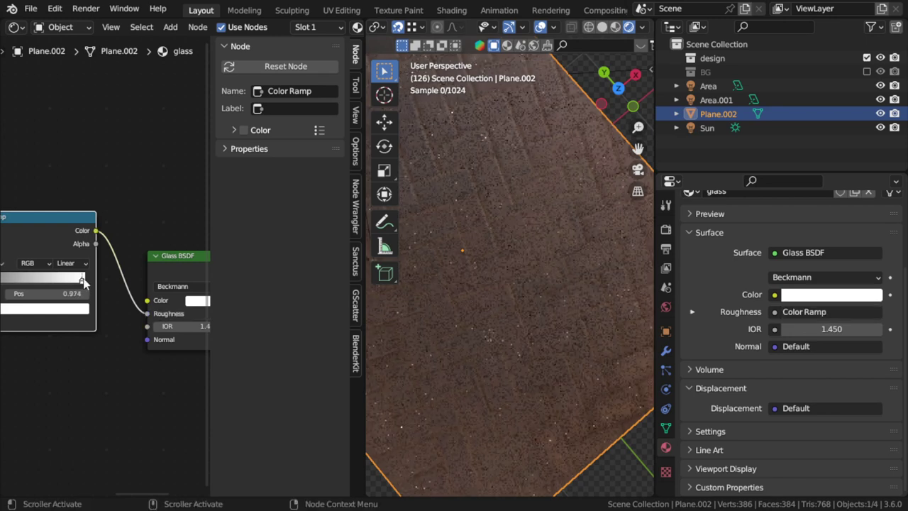
mouse_move(510, 323)
middle_mouse_down()
mouse_move(525, 266)
mouse_move(514, 304)
mouse_move(588, 332)
mouse_move(467, 352)
mouse_move(494, 391)
mouse_move(560, 429)
mouse_move(538, 301)
middle_mouse_up()
scroll(549, 354, "down", 5)
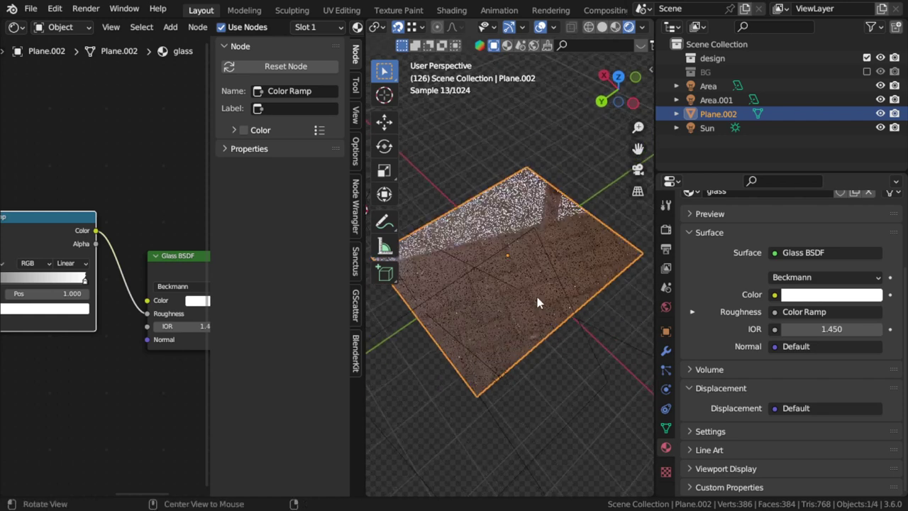
scroll(539, 304, "up", 2)
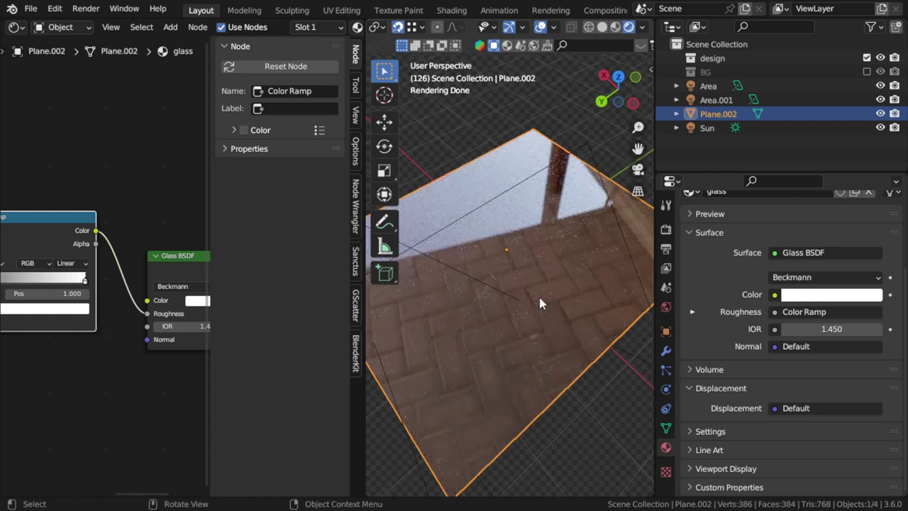
scroll(500, 249, "up", 1)
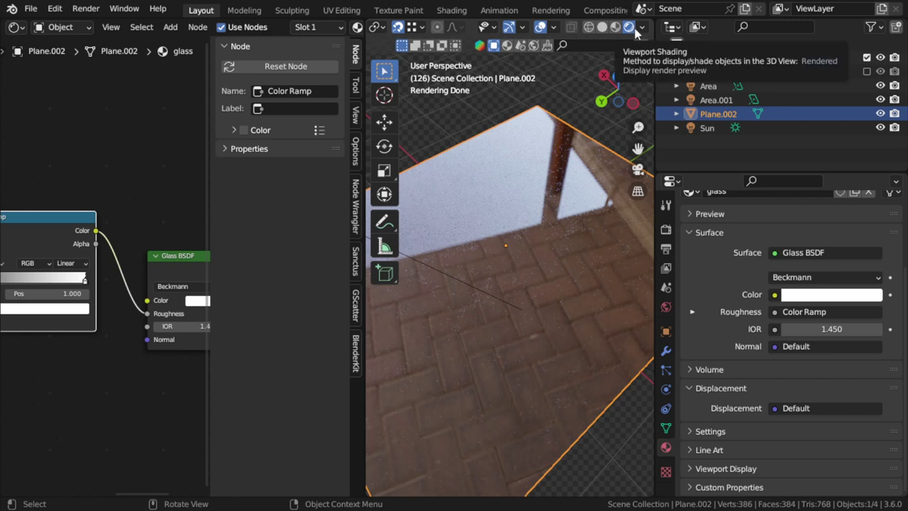
left_click_drag(147, 318, 120, 366)
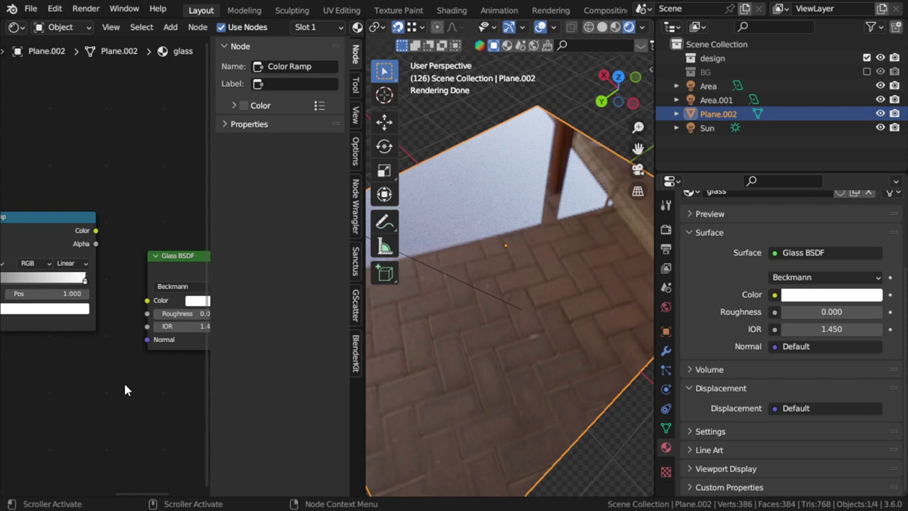
left_click_drag(96, 231, 147, 314)
middle_click_drag(89, 345, 115, 340)
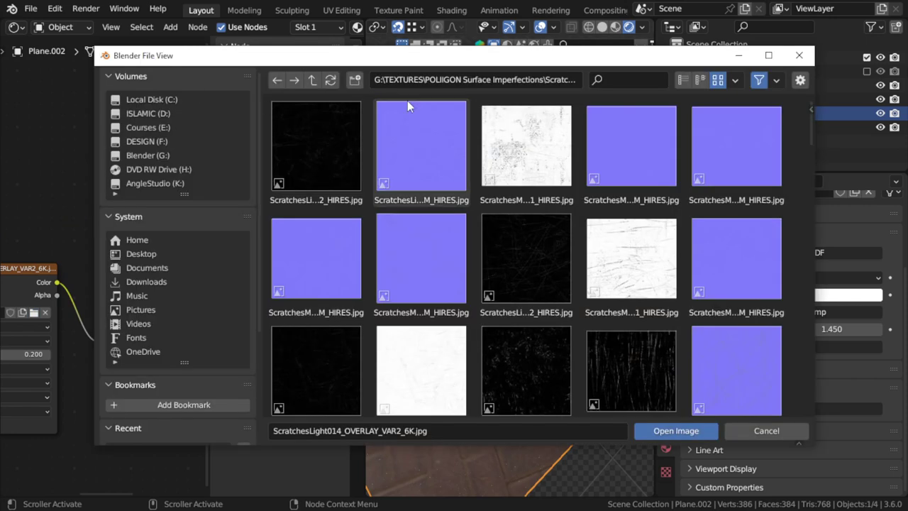
- Go from Surface Imperfections into Fingerprints and load Fingerprints007_OVERLAY_VAR1_HIRES.jpg
left_click(311, 81)
double_click(506, 176)
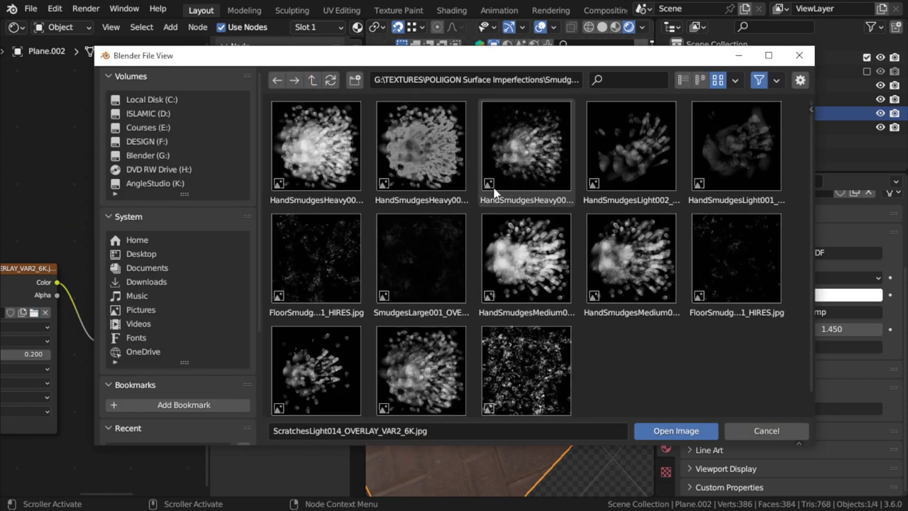
left_click(313, 81)
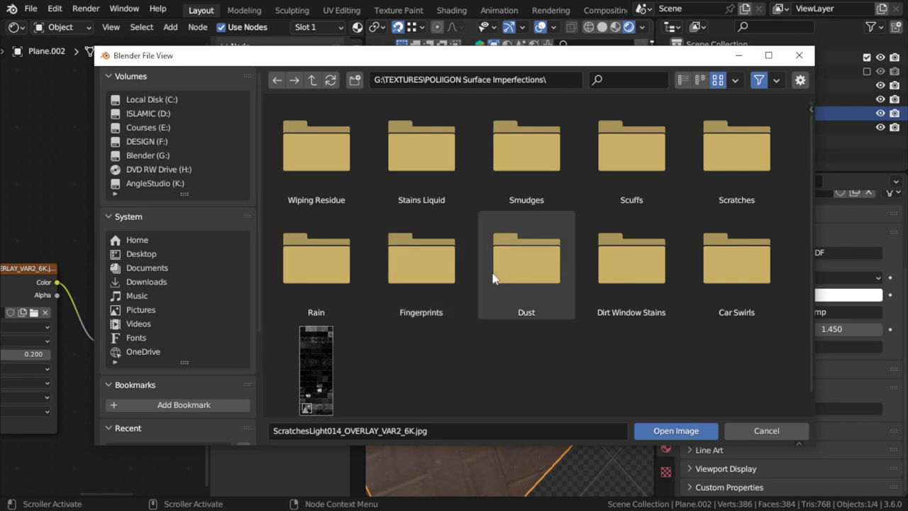
double_click(430, 274)
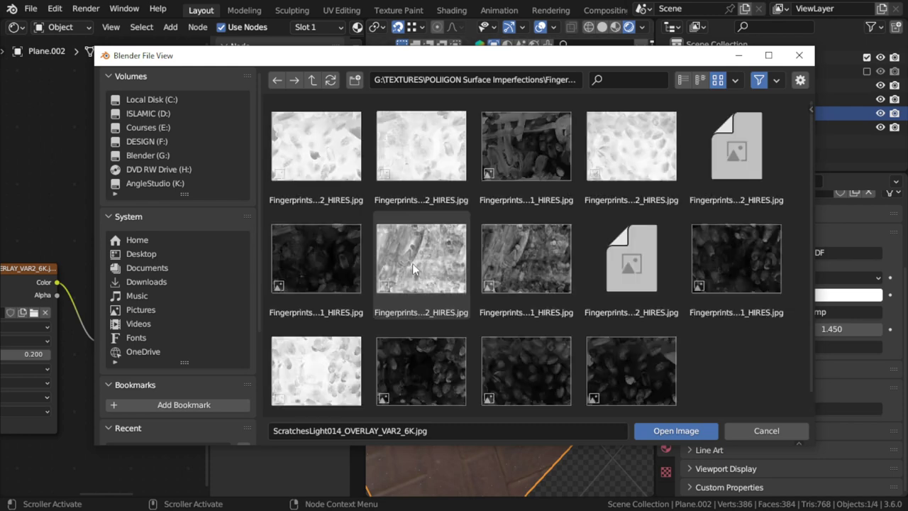
scroll(412, 264, "down", 1)
left_click(415, 332)
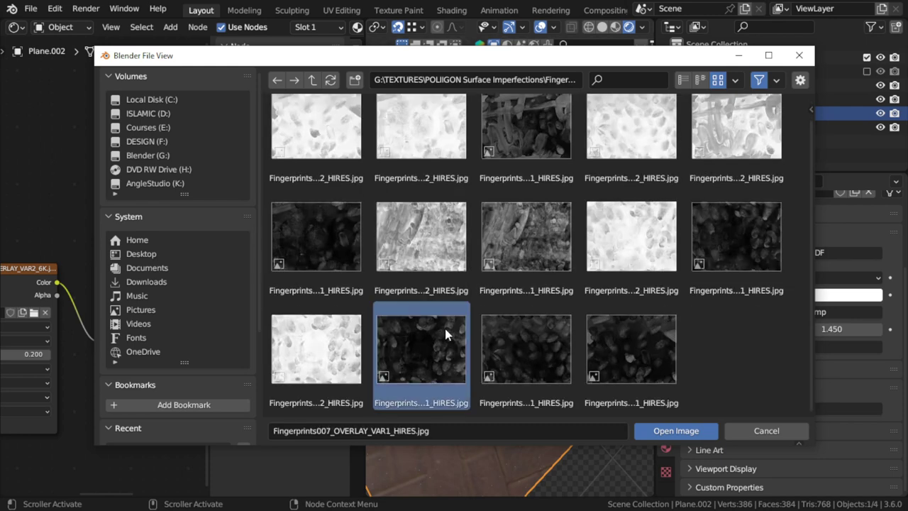
double_click(433, 323)
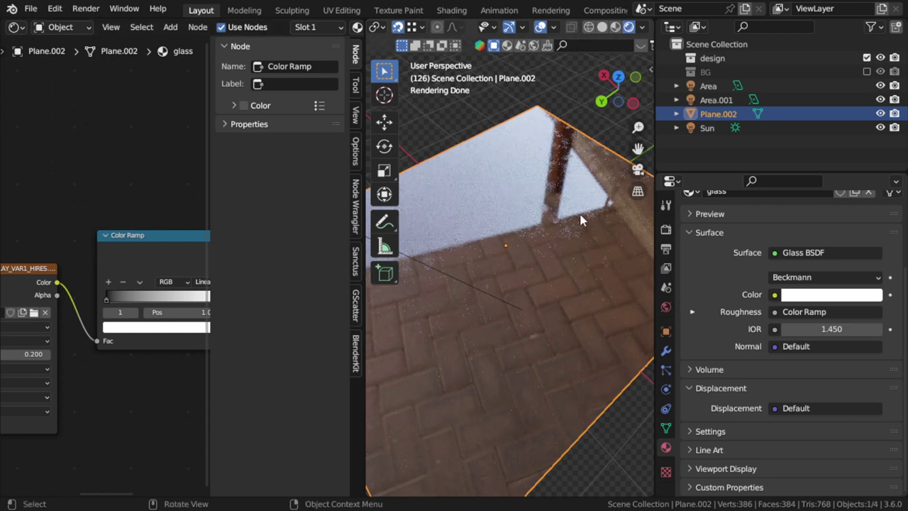
scroll(547, 178, "up", 2)
middle_click_drag(547, 178, 516, 297)
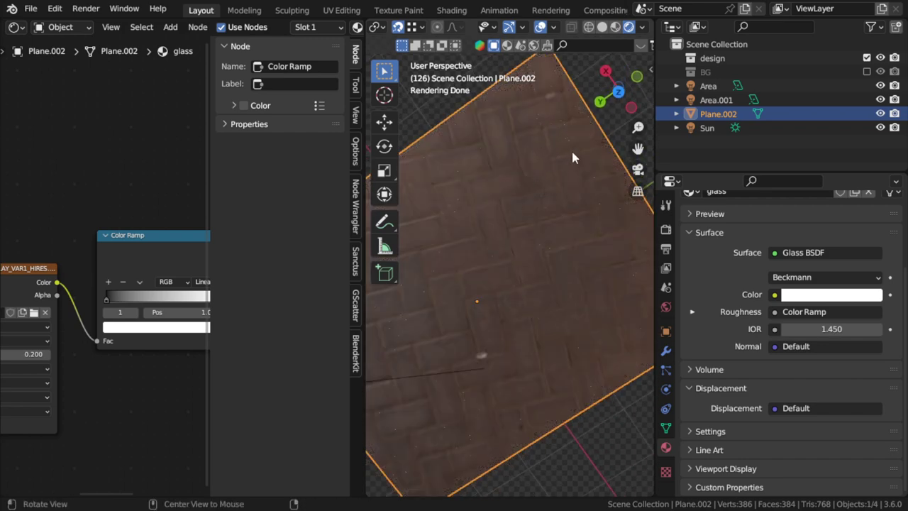
mouse_move(571, 148)
middle_mouse_down()
mouse_move(539, 216)
mouse_move(585, 166)
mouse_move(577, 125)
mouse_move(575, 186)
middle_mouse_up()
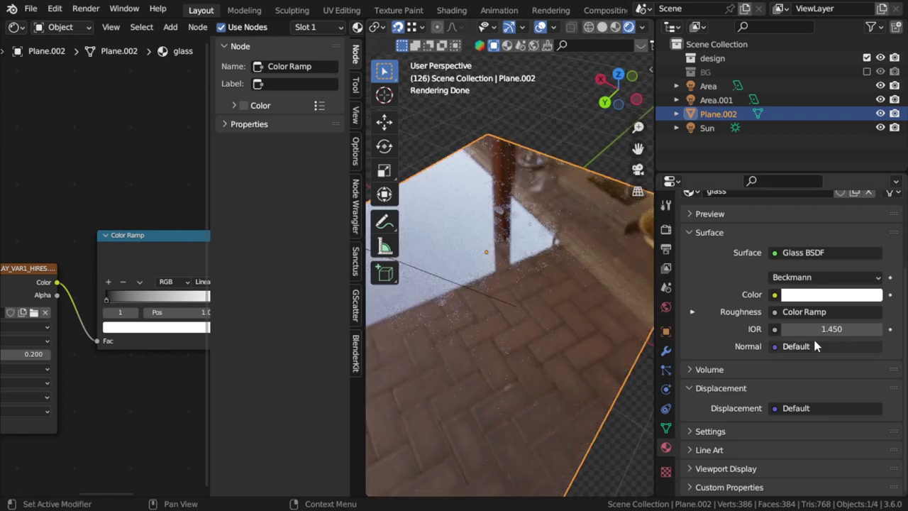
- Change the Glass BSDF IOR from 1.450 to 1.5
middle_click_drag(159, 383, 29, 405)
left_click(170, 370)
type("1")
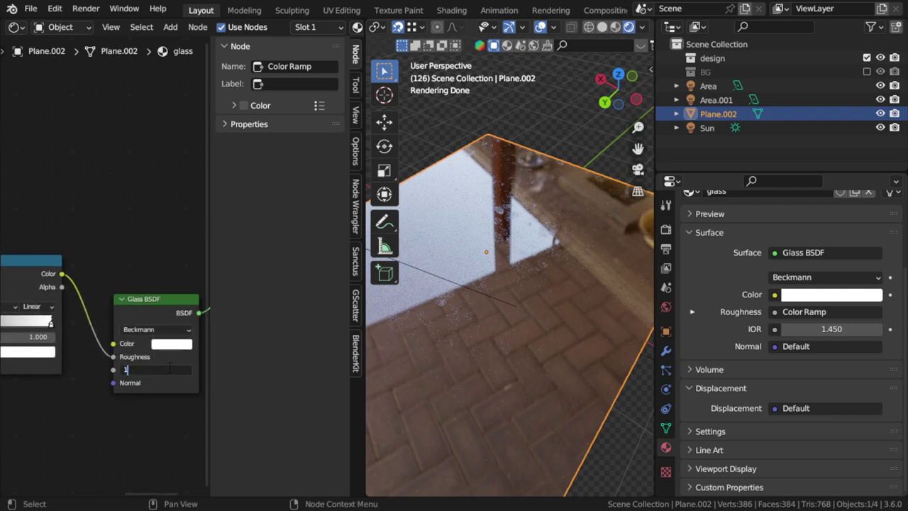
type(".5")
key("Return")
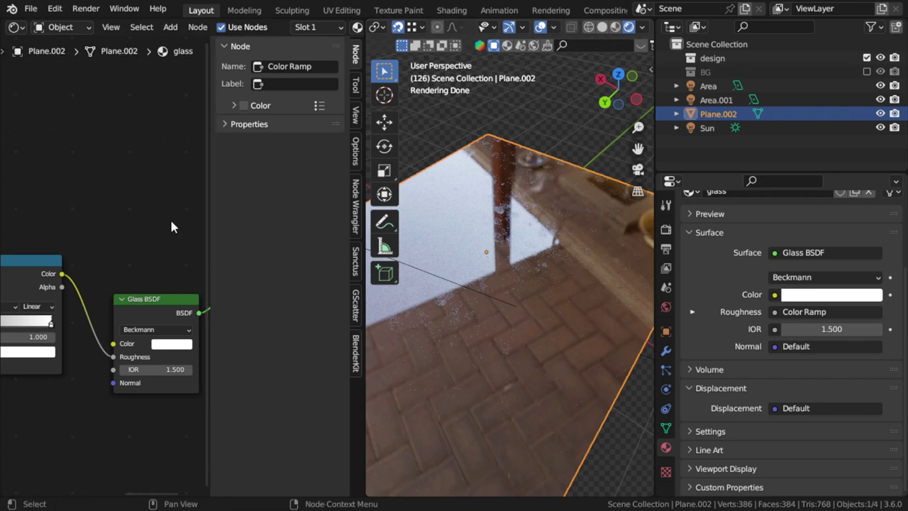
- Hide the node sidebar and frame the image texture, color ramp, glass and output nodes
key("n")
scroll(211, 257, "down", 1)
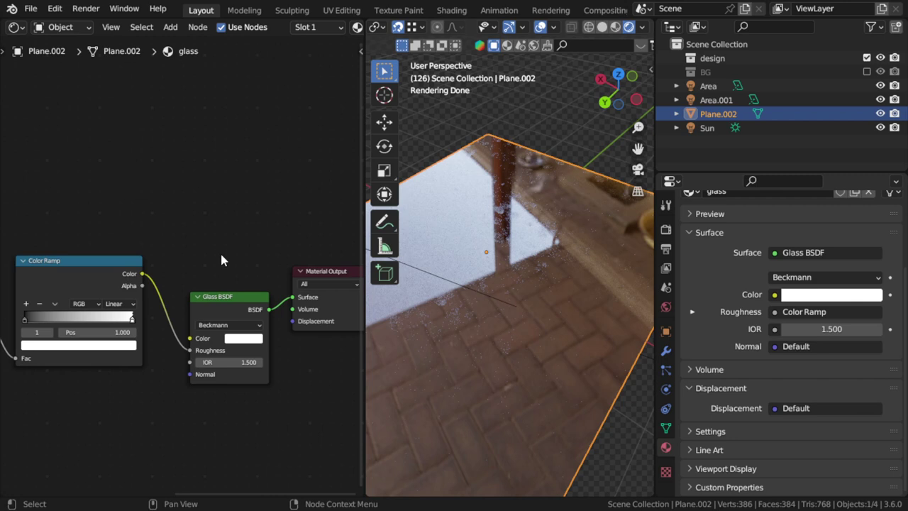
mouse_move(235, 258)
middle_mouse_down()
mouse_move(282, 241)
mouse_move(181, 237)
mouse_move(114, 259)
middle_mouse_up()
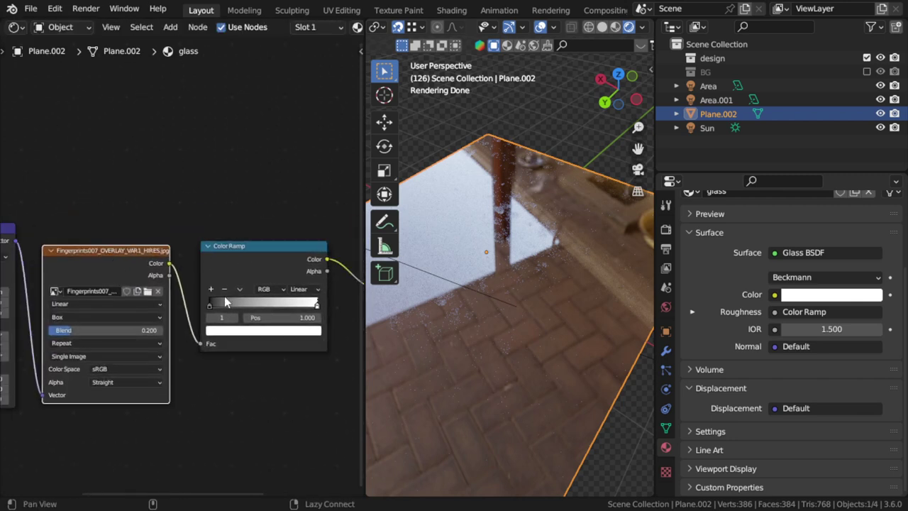
middle_click_drag(225, 296, 40, 231)
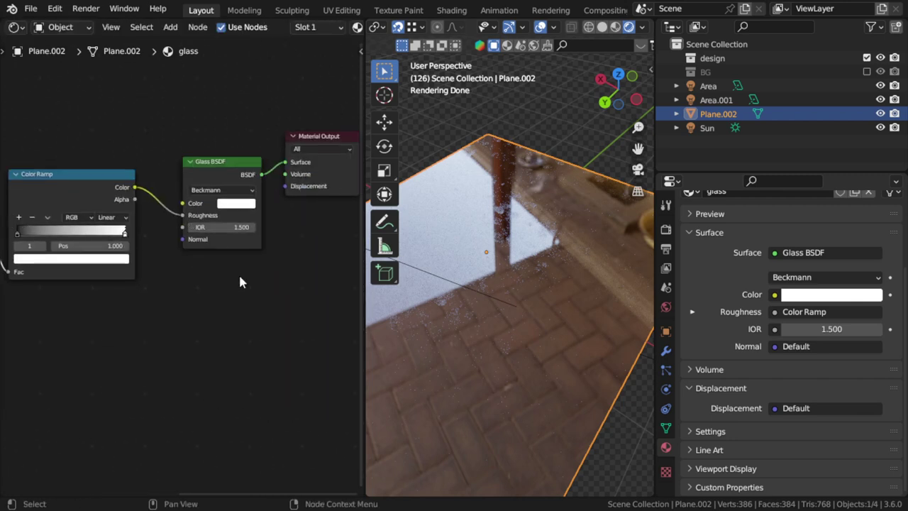